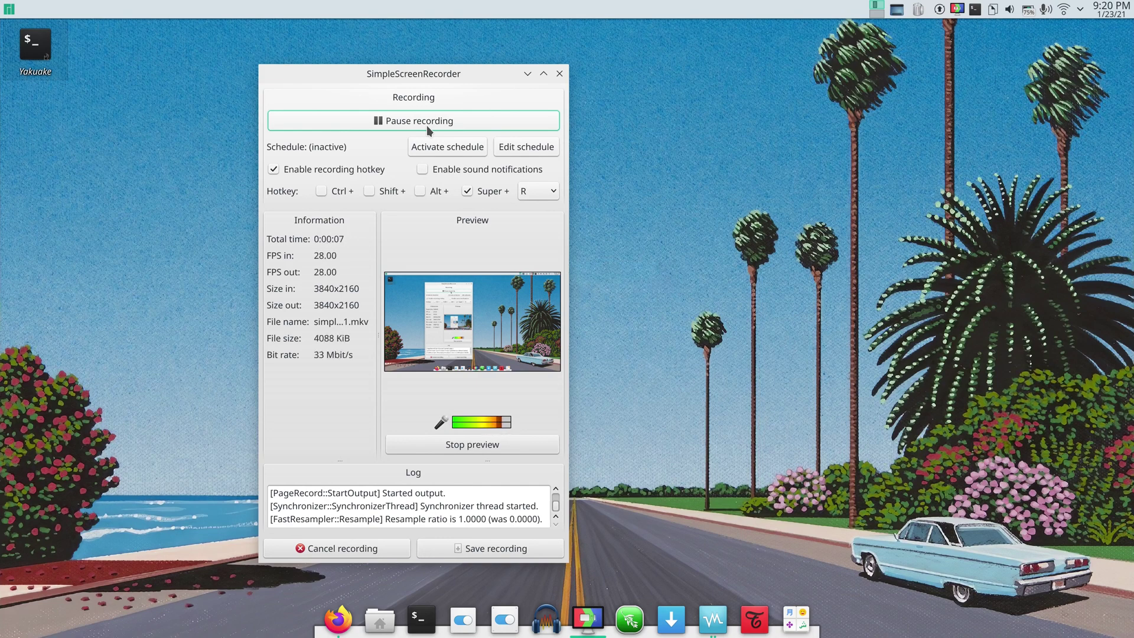
- Minimize the SimpleScreenRecorder window while it keeps recording
left_click(527, 74)
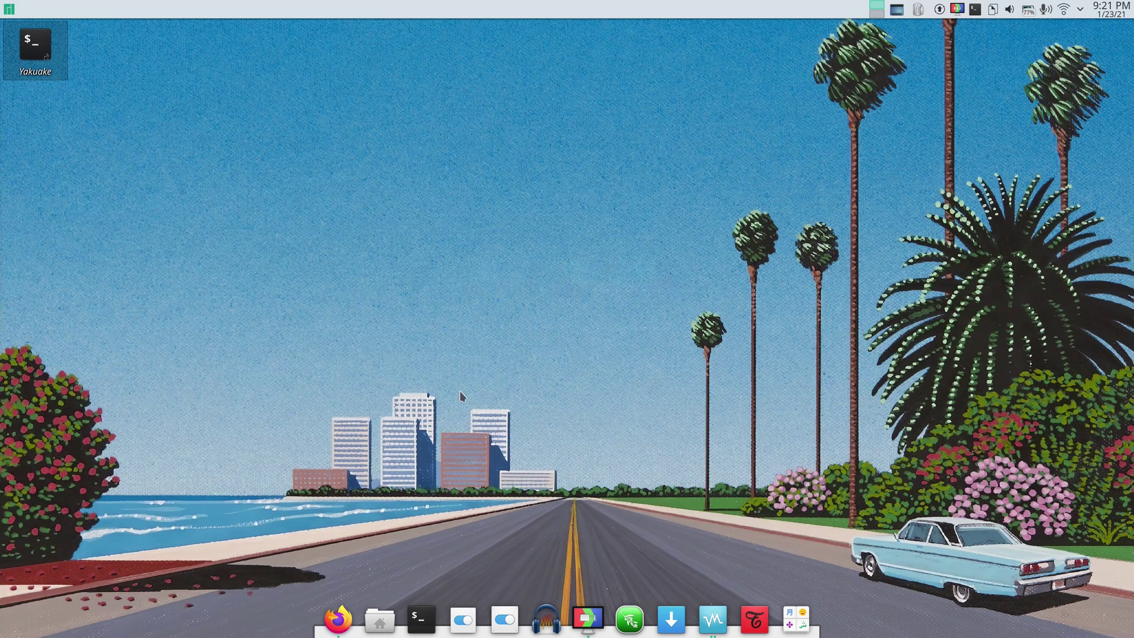
- Bring up Firefox and switch between the Google results and the Reddit installer post
left_click(338, 619)
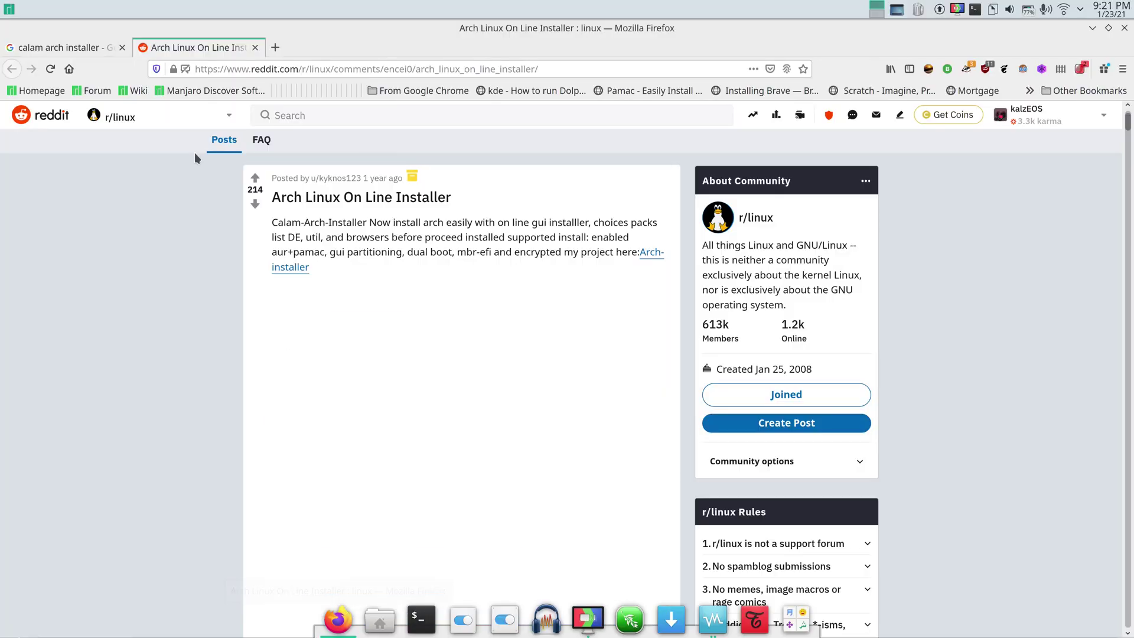
left_click(73, 55)
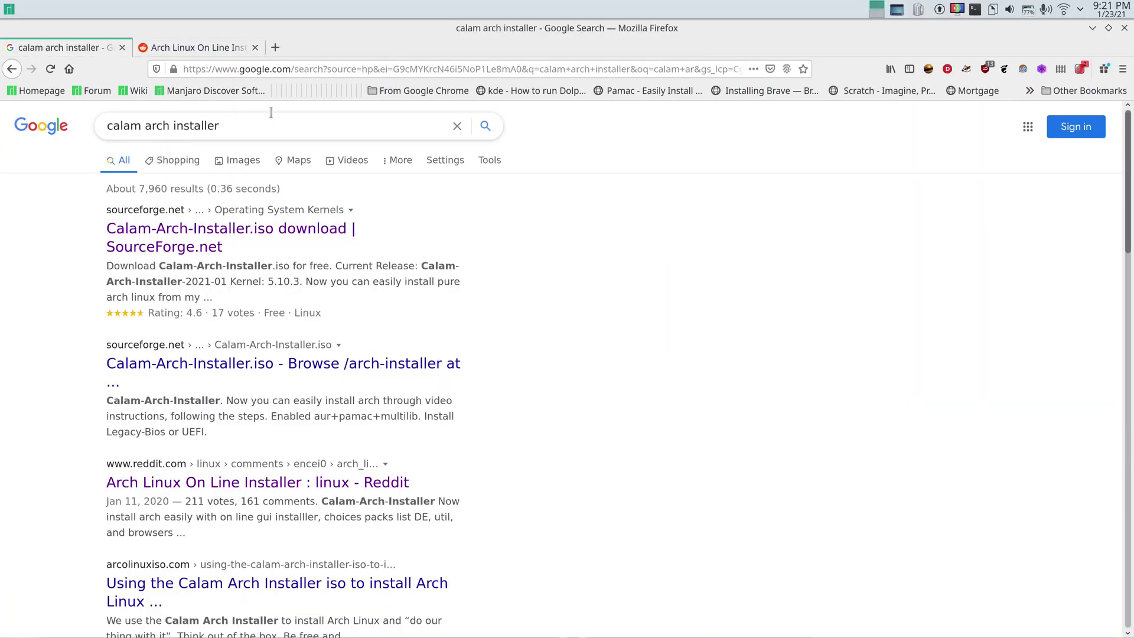
left_click(195, 47)
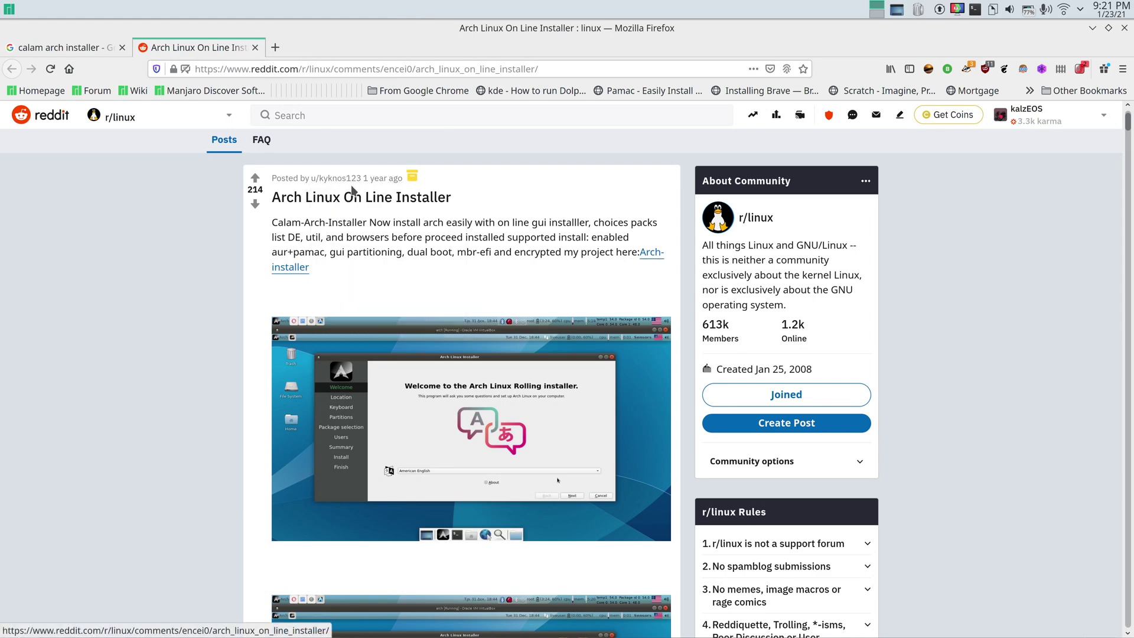
left_click(67, 47)
left_click(165, 46)
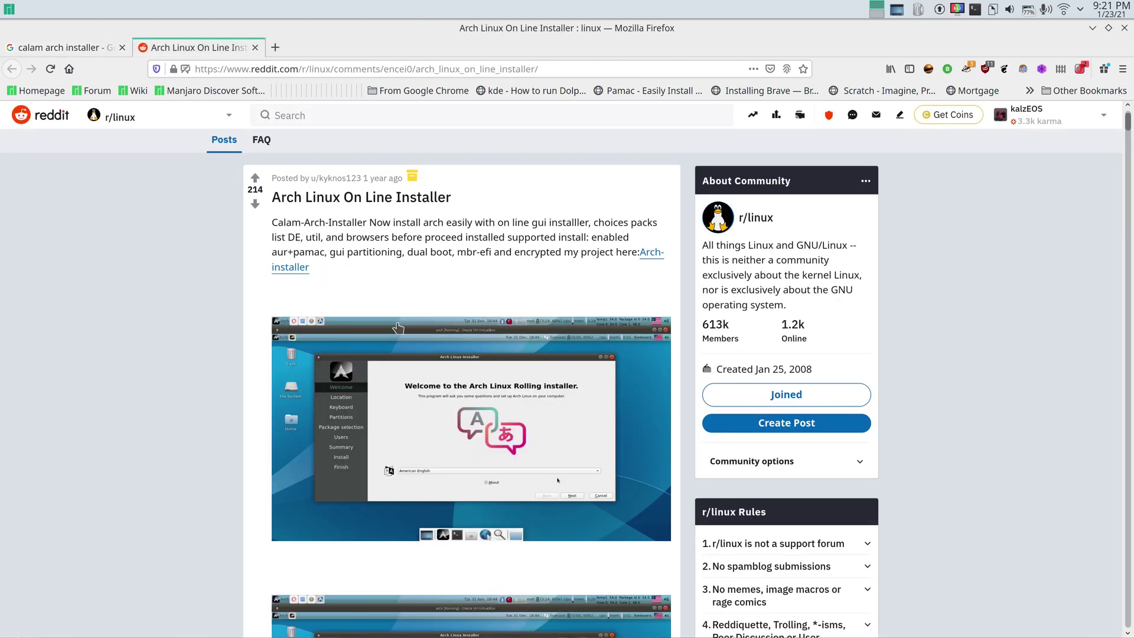
- Scroll through the Reddit post's installer screenshots, then return to the 'calam arch installer' results
scroll(446, 403, "down", 1)
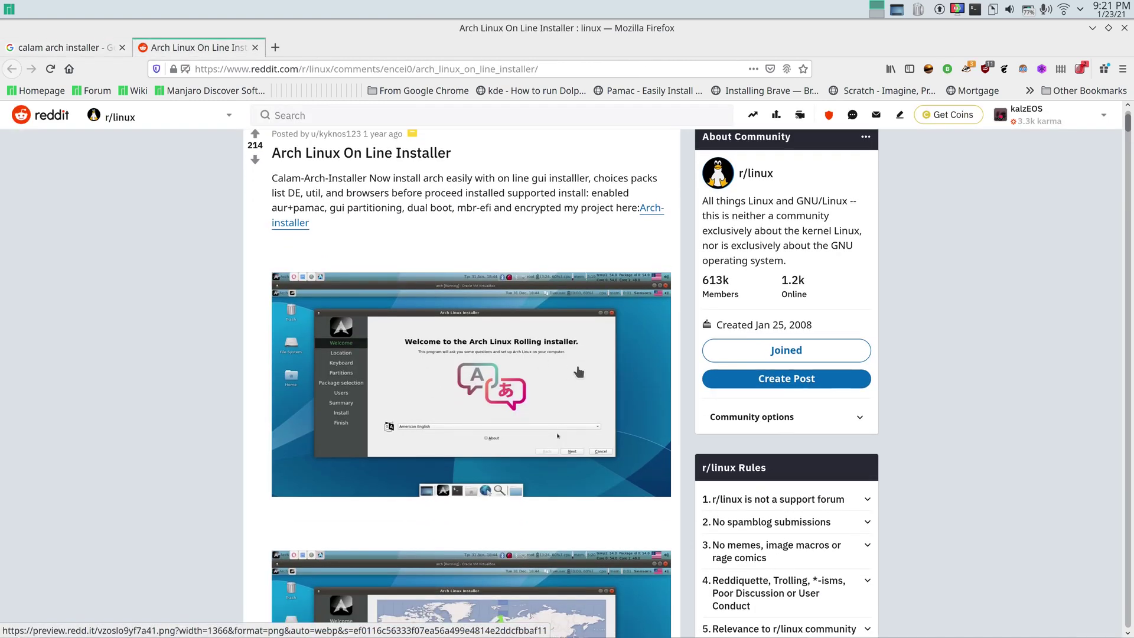
scroll(486, 346, "down", 3)
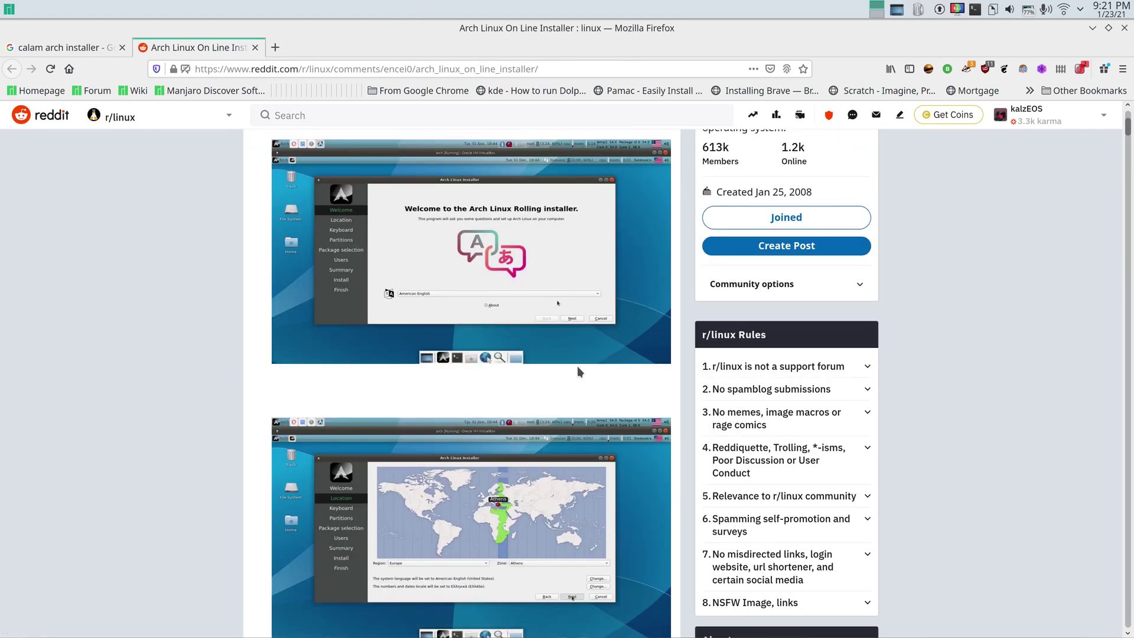
scroll(576, 367, "down", 12)
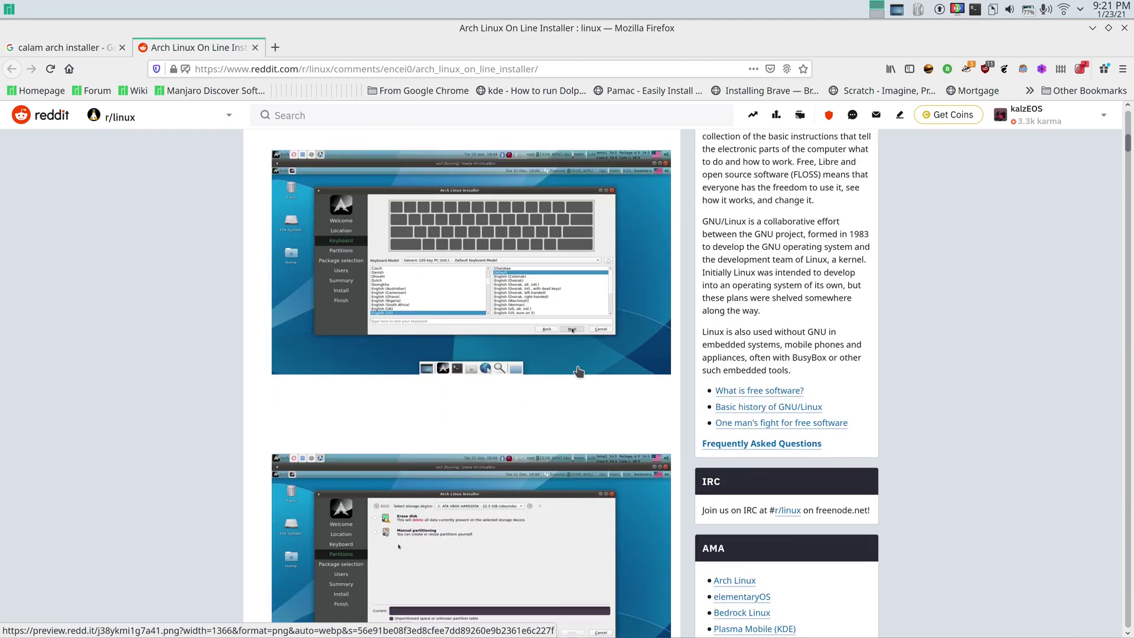
scroll(579, 371, "down", 15)
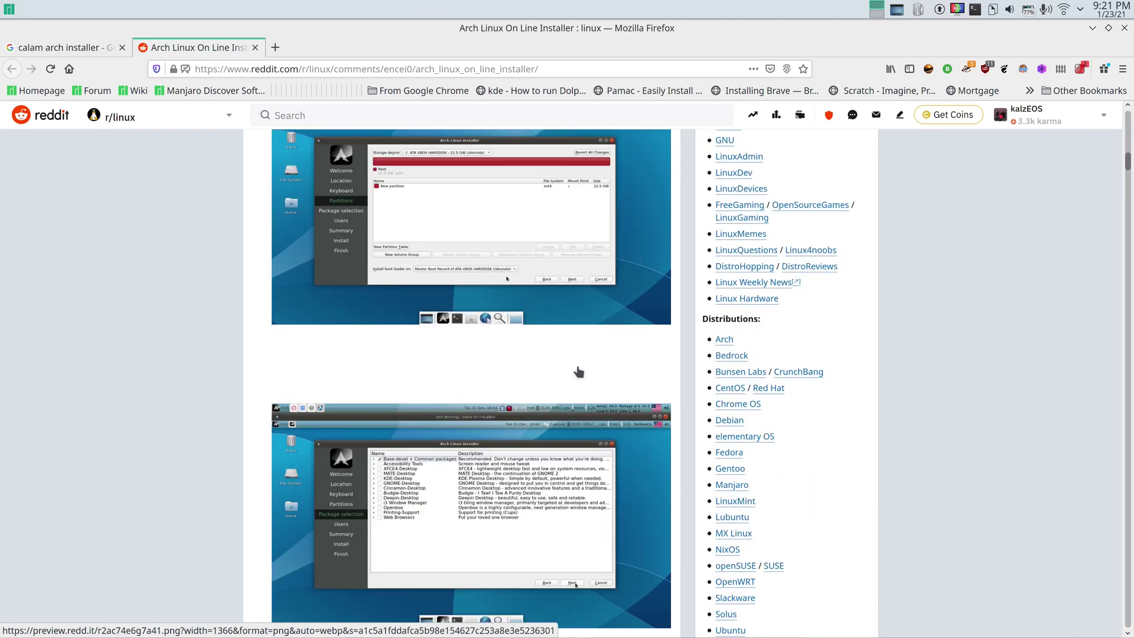
scroll(578, 371, "down", 4)
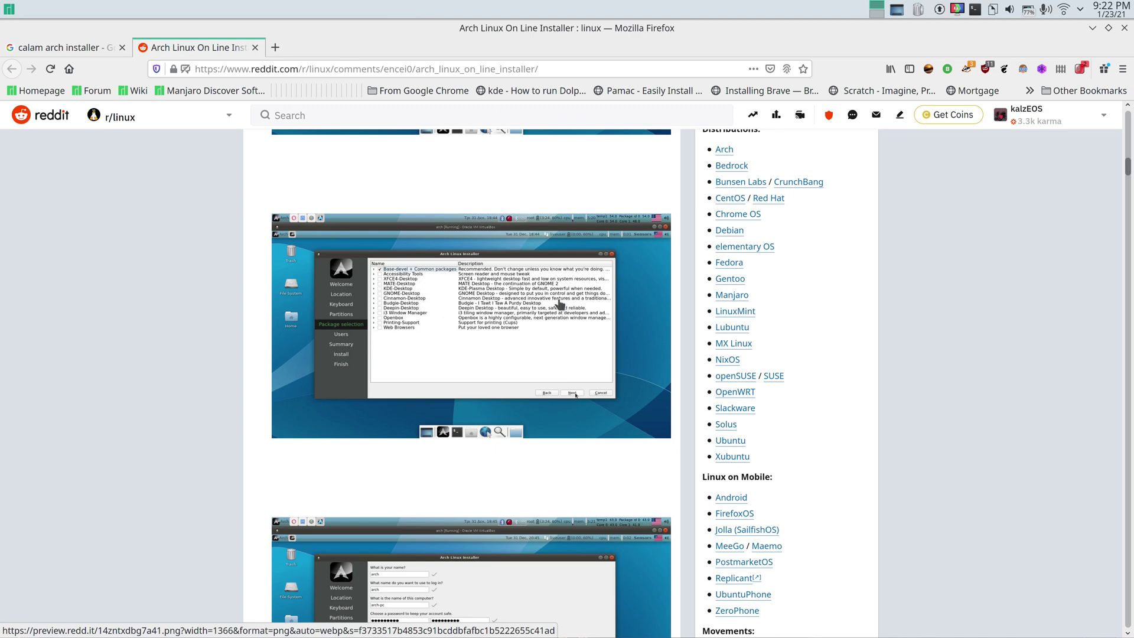
scroll(560, 304, "up", 6)
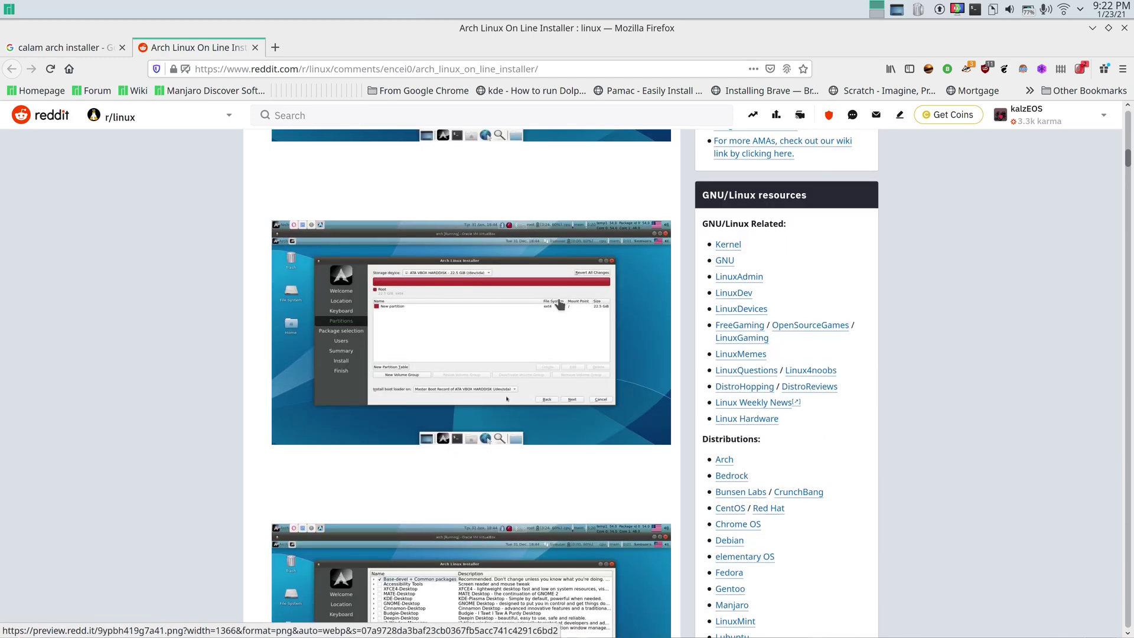
scroll(560, 304, "down", 6)
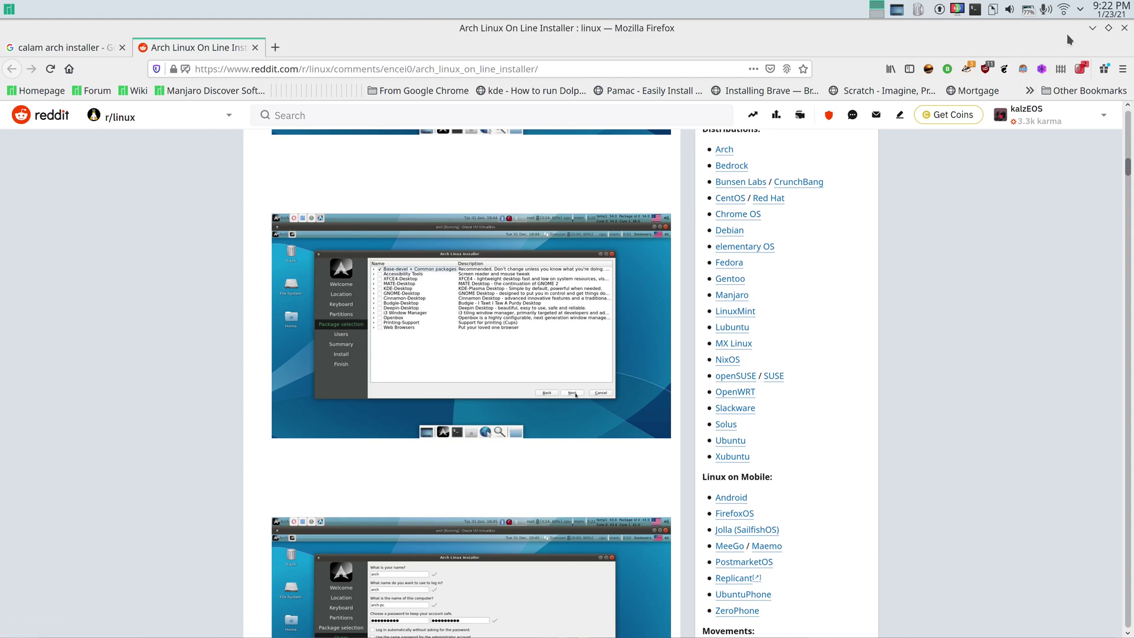
left_click(46, 50)
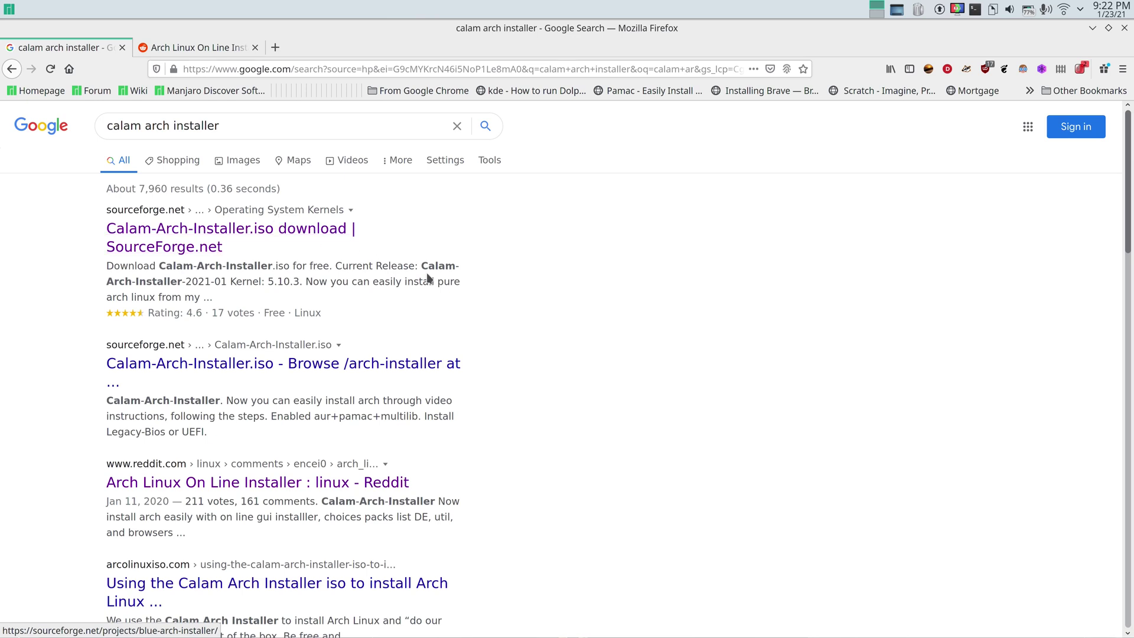
- Download Calam-Arch-Installer-2021-01.iso from the first SourceForge result, then minimize Firefox
left_click(230, 235)
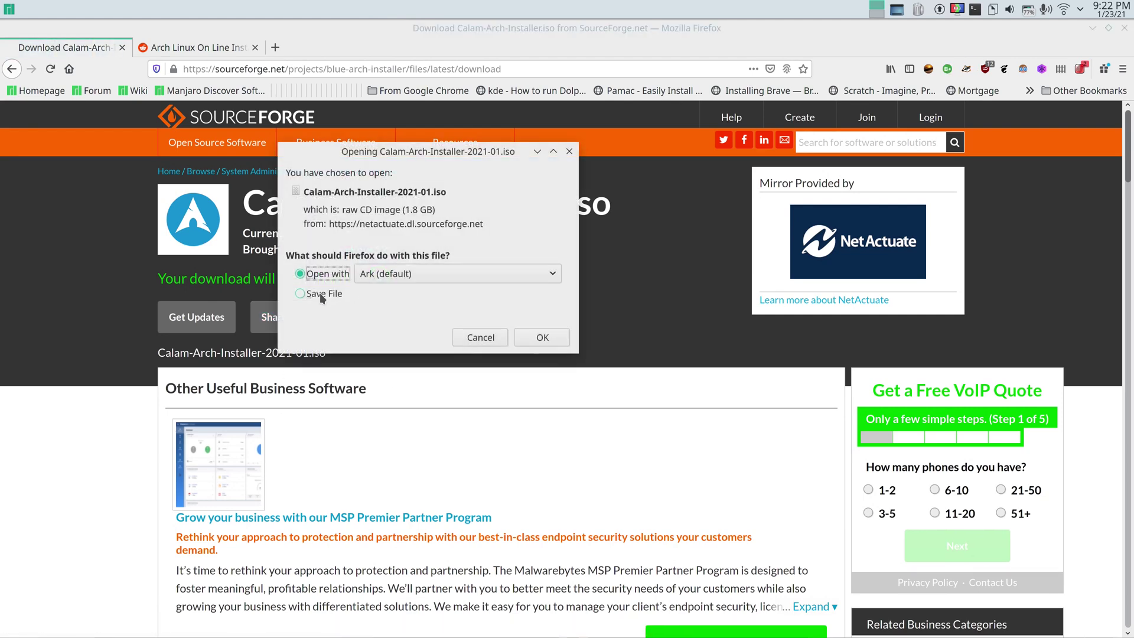
left_click(542, 336)
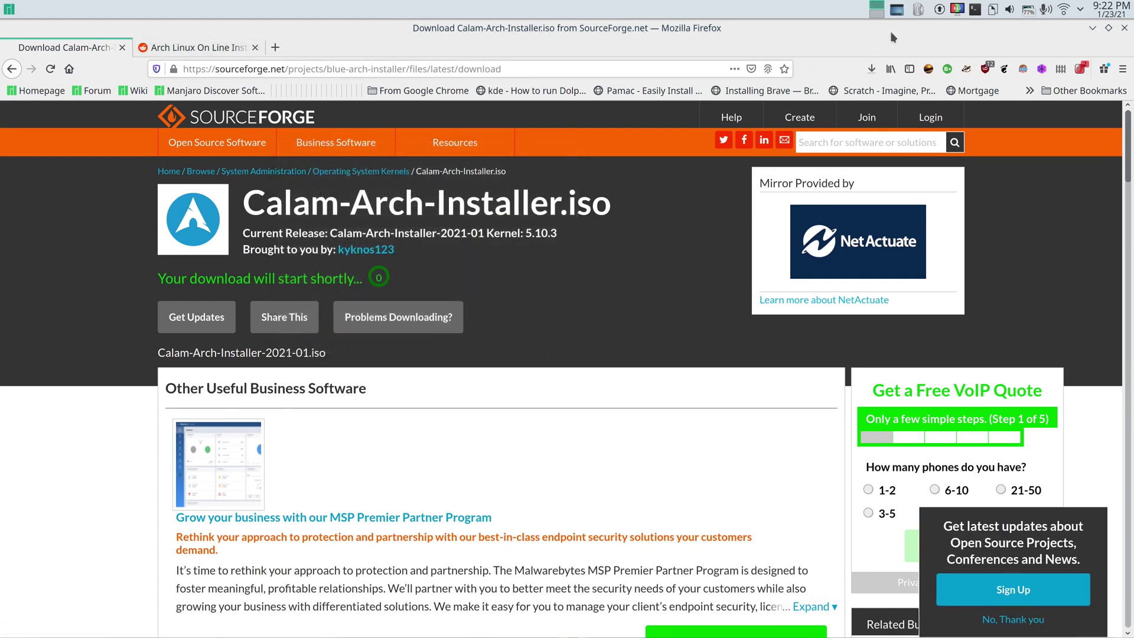
left_click(1091, 28)
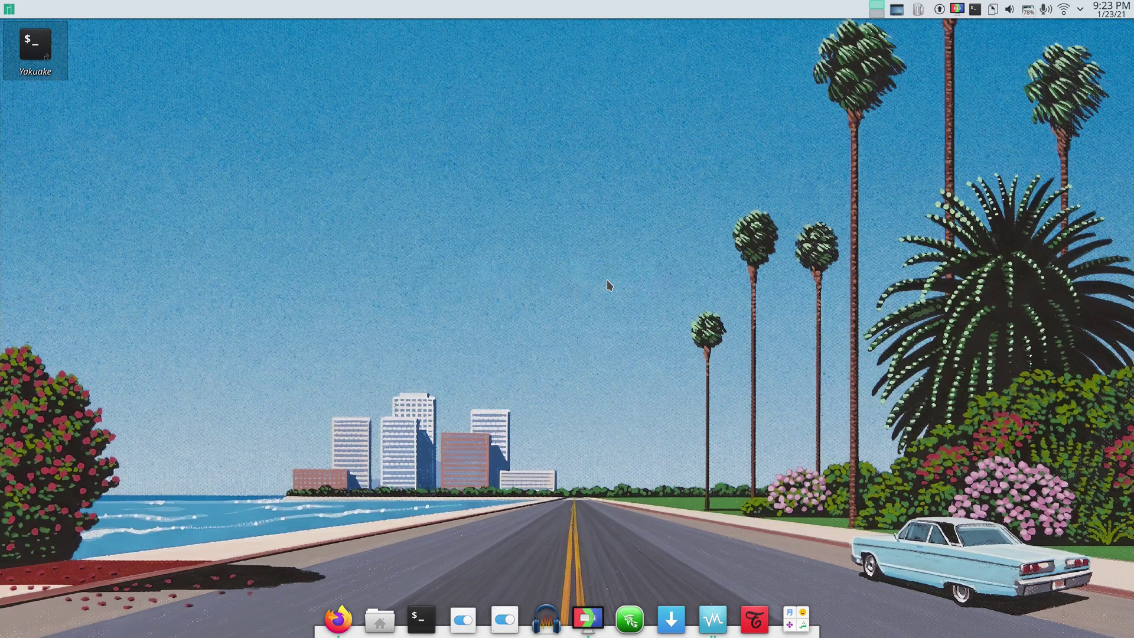
- Start the calam-arch VM from VirtualBox Manager and maximize its window
left_click(714, 619)
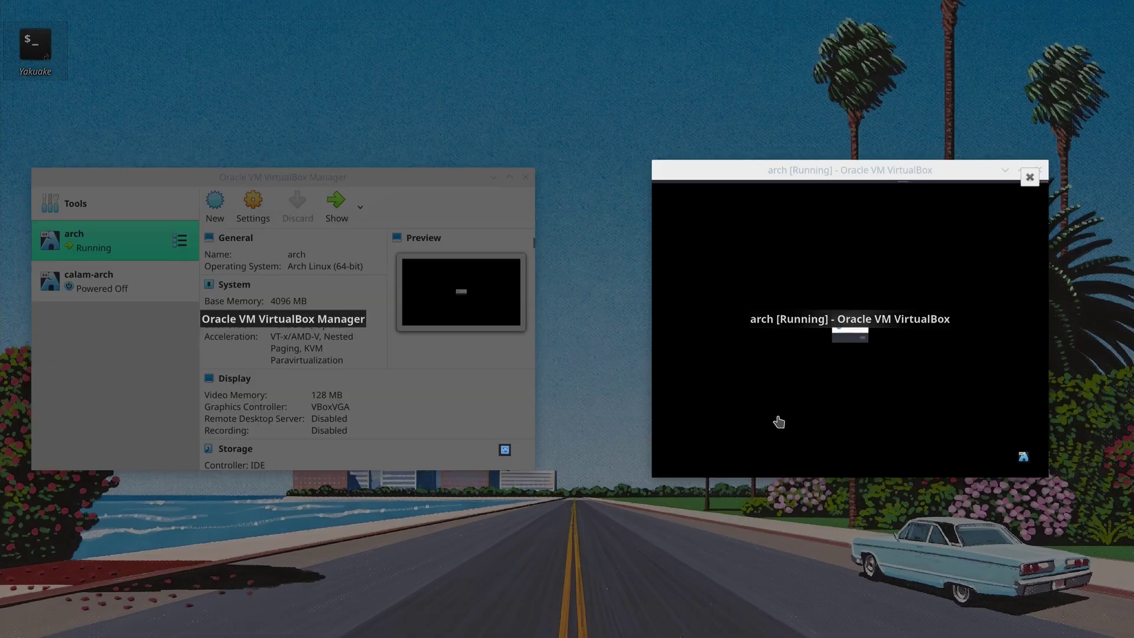
left_click(408, 323)
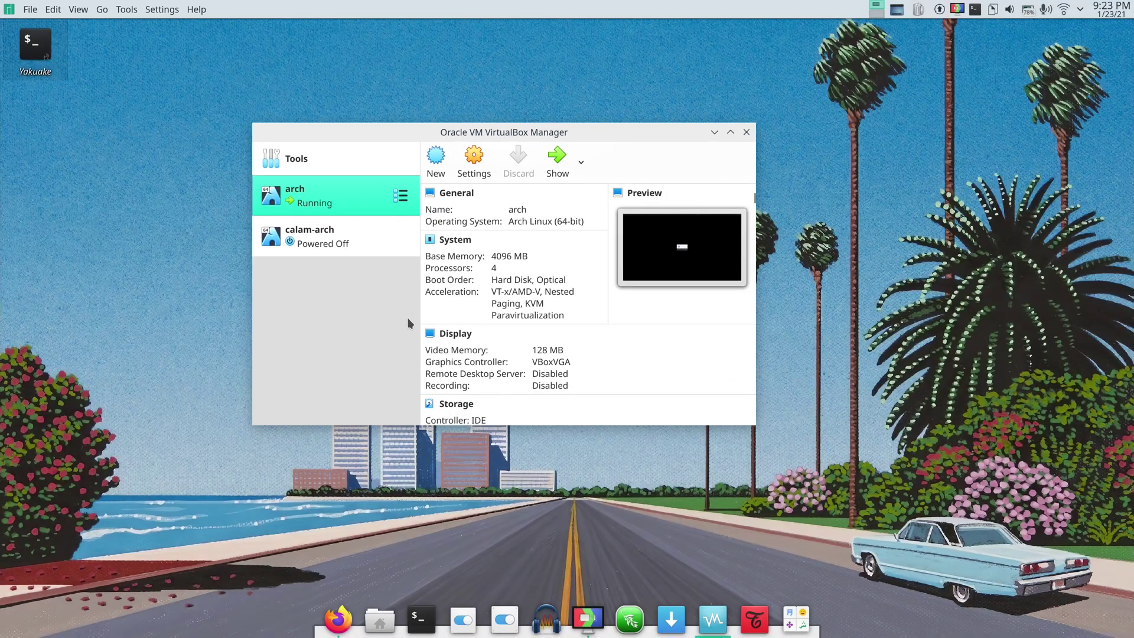
left_click(330, 242)
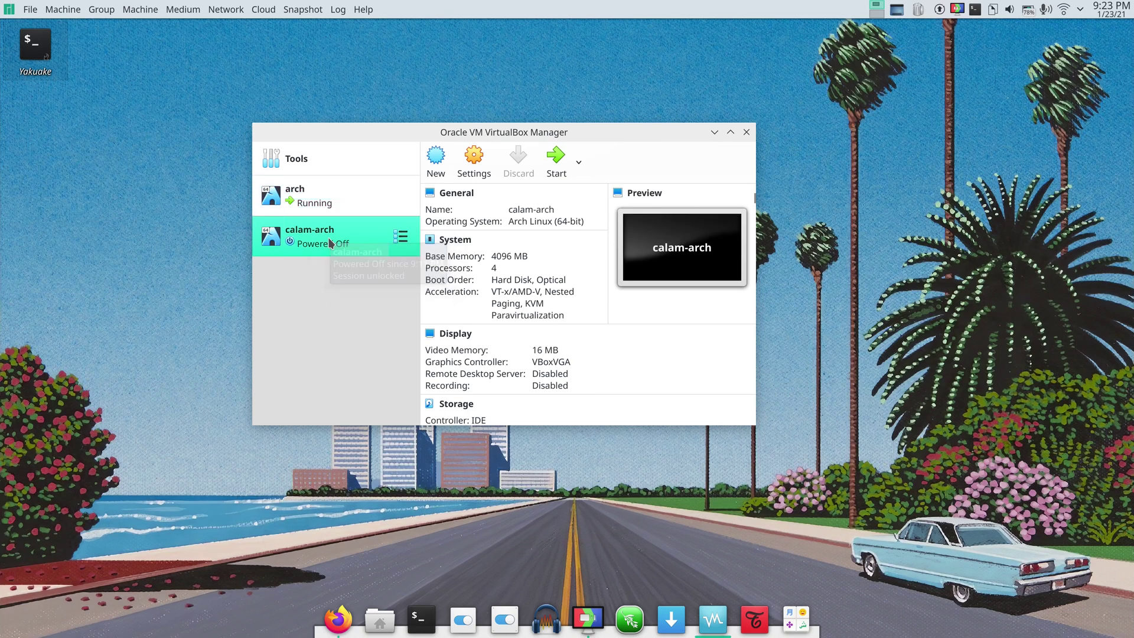
left_click(563, 168)
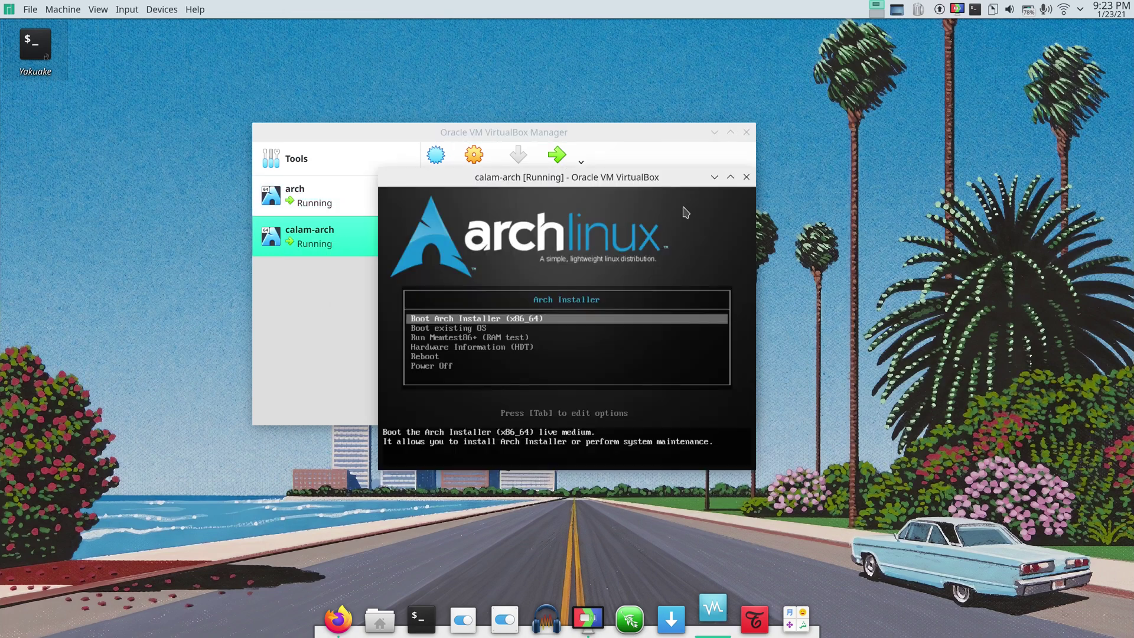
left_click(730, 178)
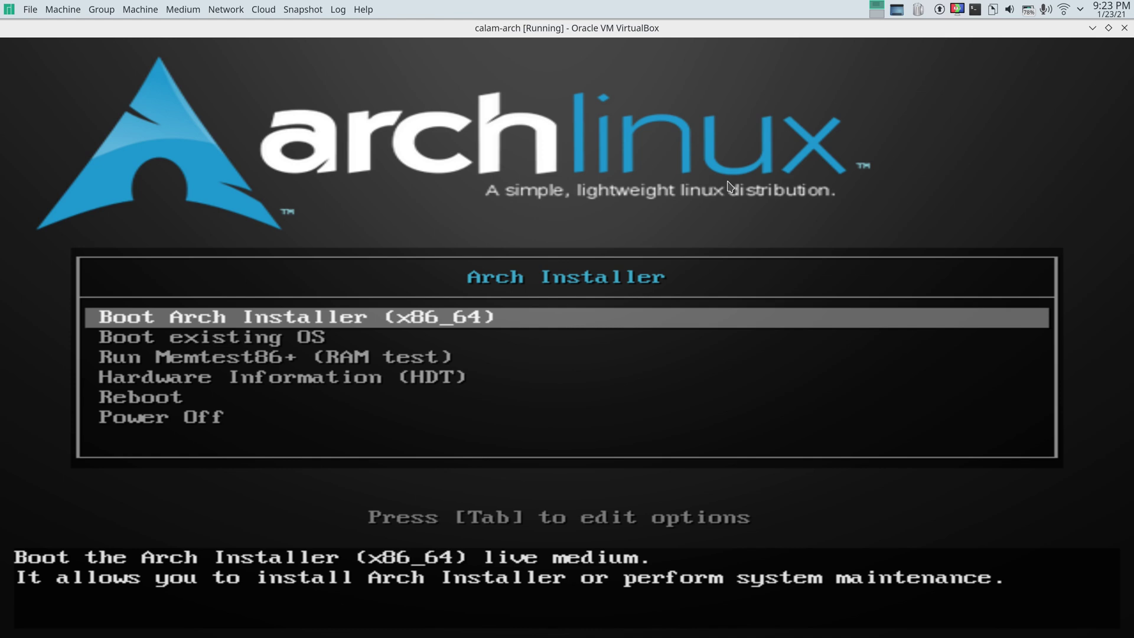
- Boot Arch Installer (x86_64) and launch Install Arch Linux from the live desktop dock
key("Return")
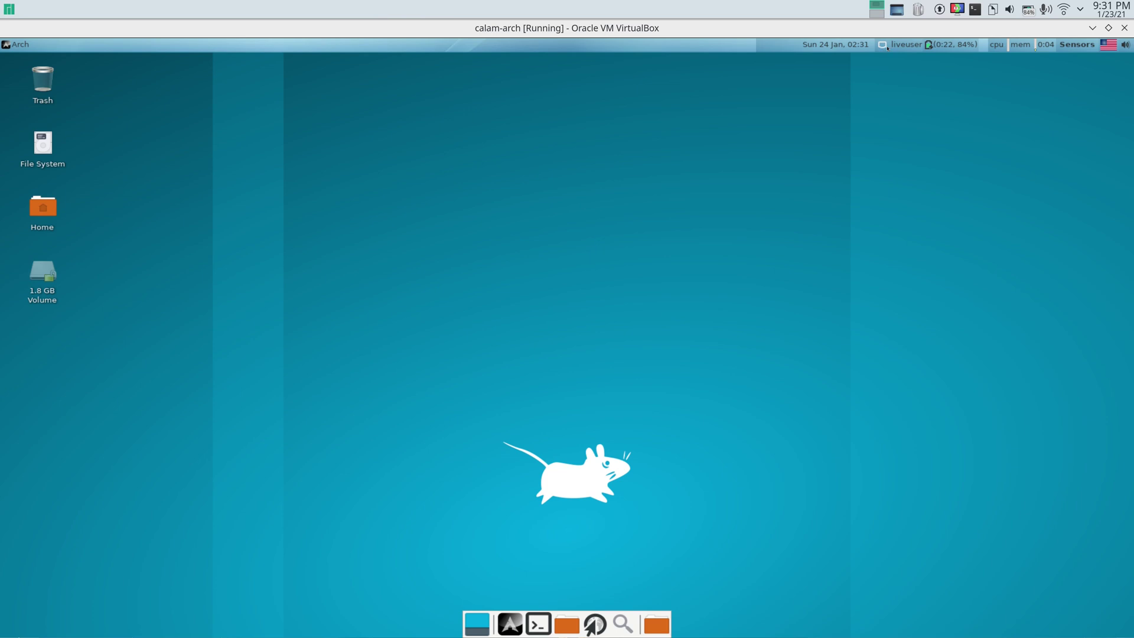
mouse_move(888, 48)
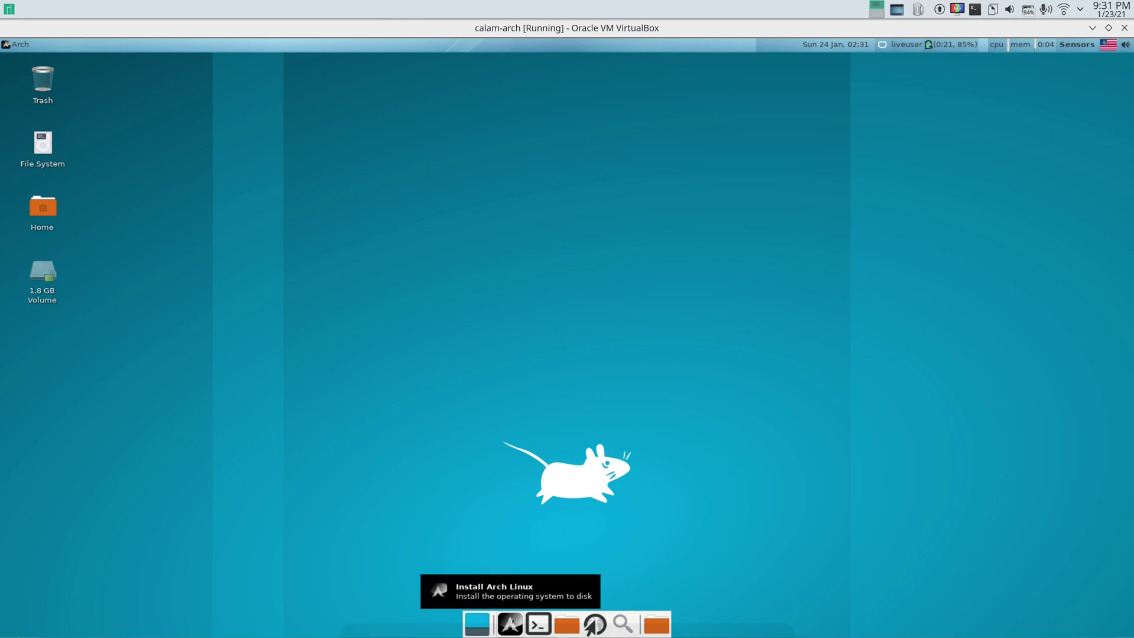
left_click(510, 622)
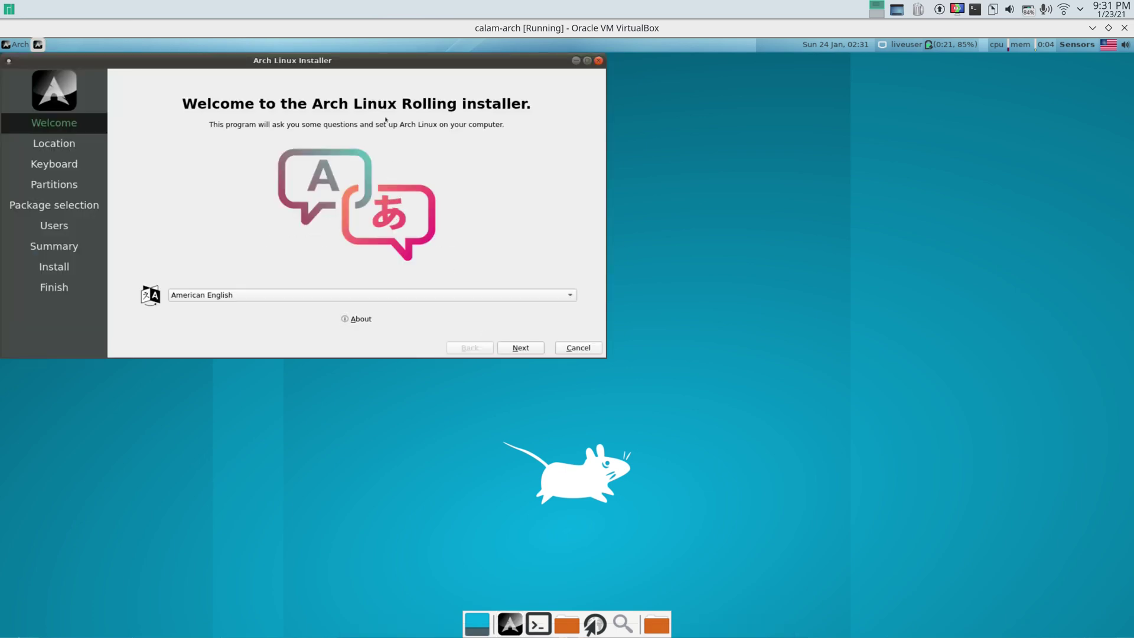
- Center the installer and accept American English, America/New York and the English (US) keyboard
left_click_drag(359, 63, 596, 88)
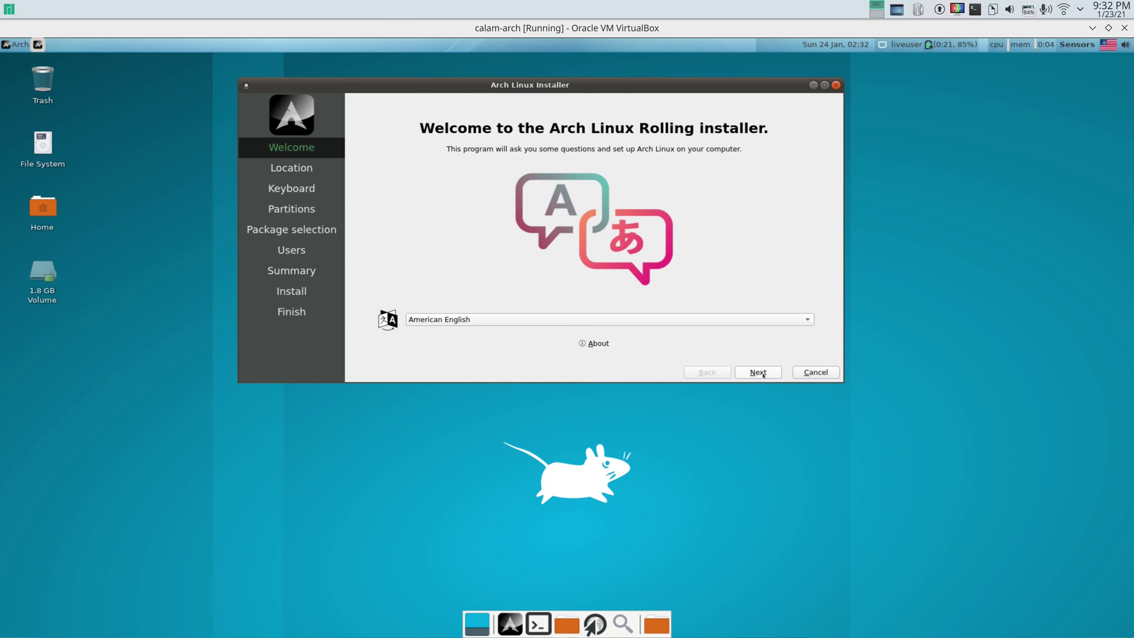
left_click(759, 373)
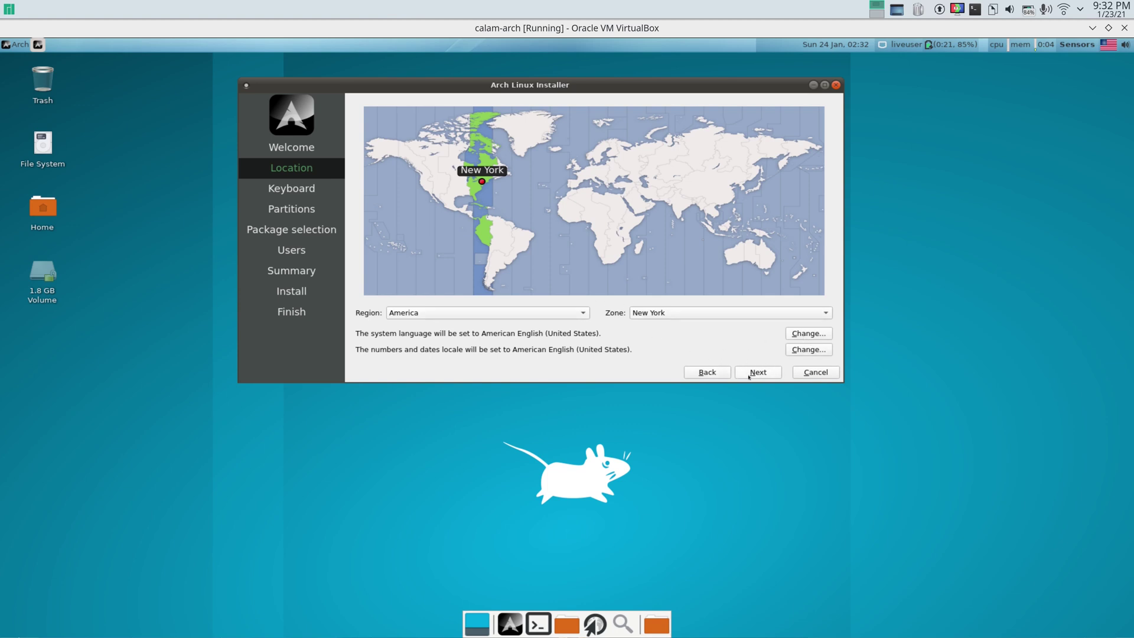
left_click(758, 372)
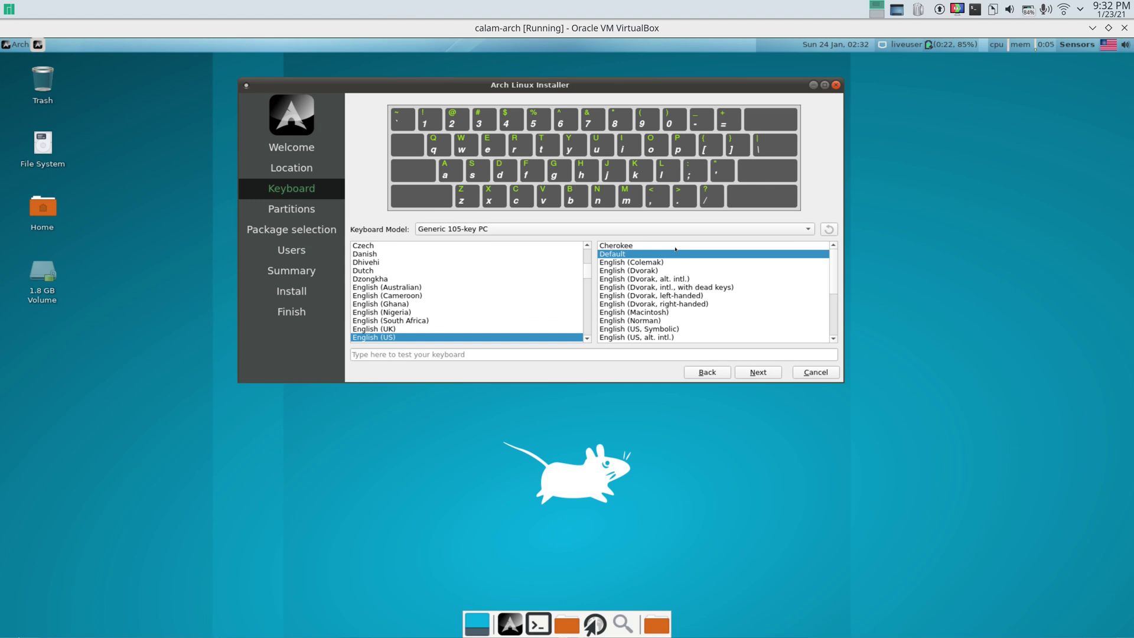
left_click(753, 374)
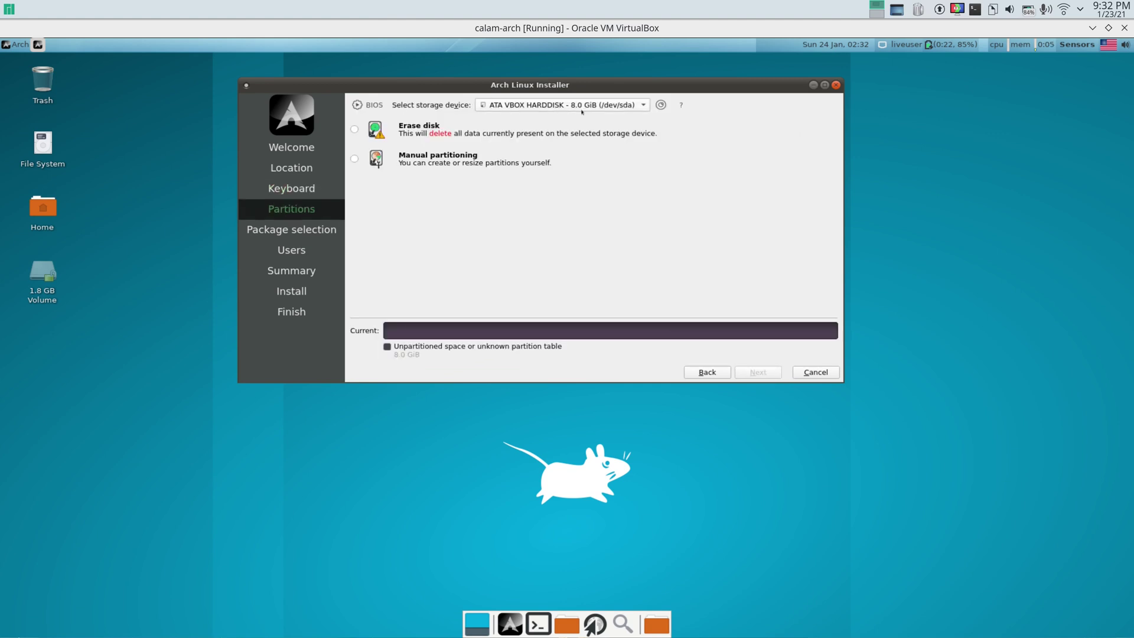
- Select the 8.0 GiB VBOX hard disk and choose Erase disk
left_click(640, 105)
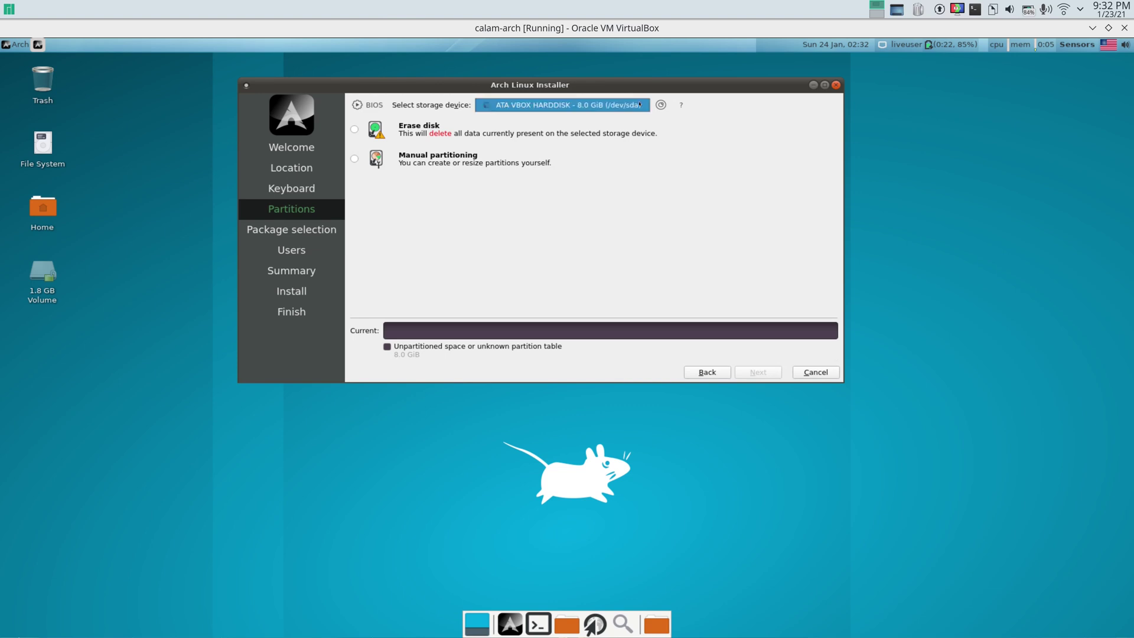
left_click(648, 106)
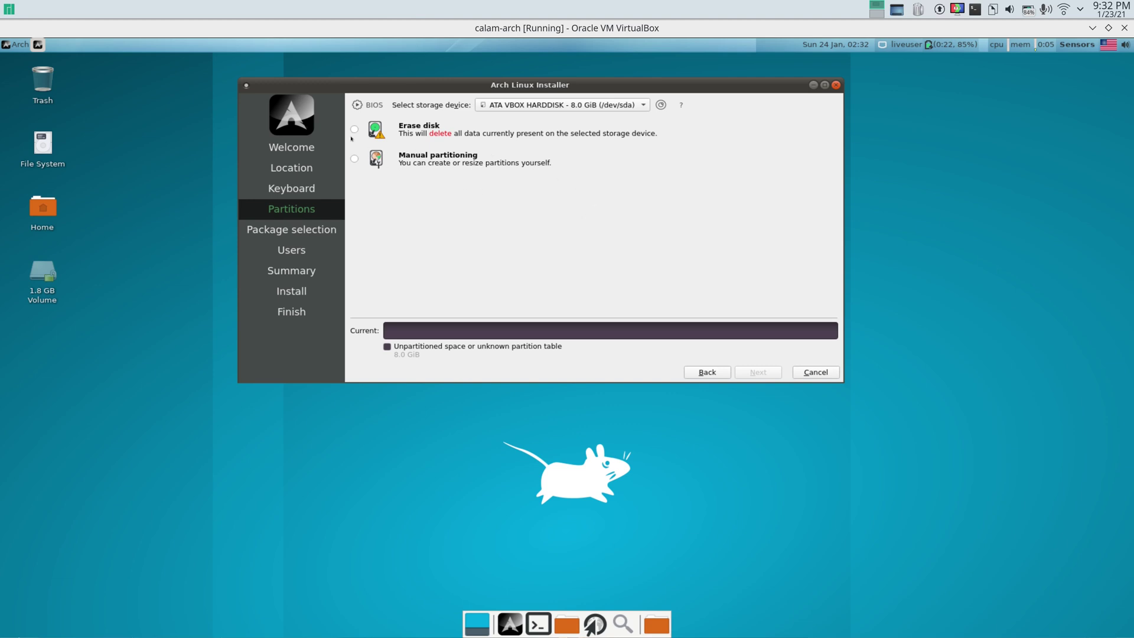
left_click(355, 130)
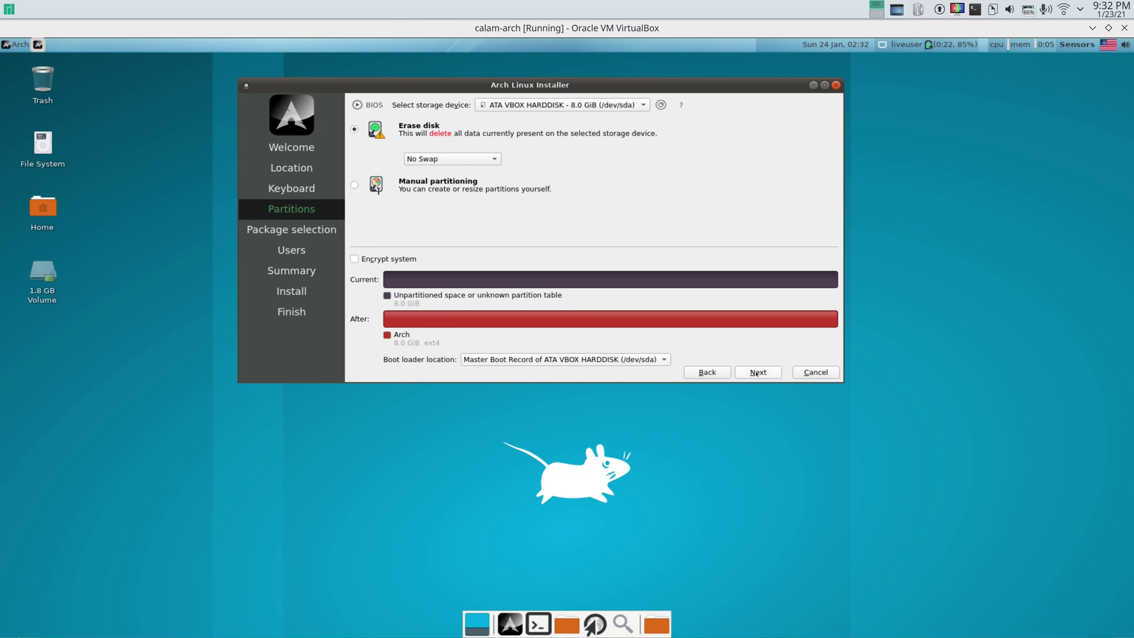
left_click(757, 373)
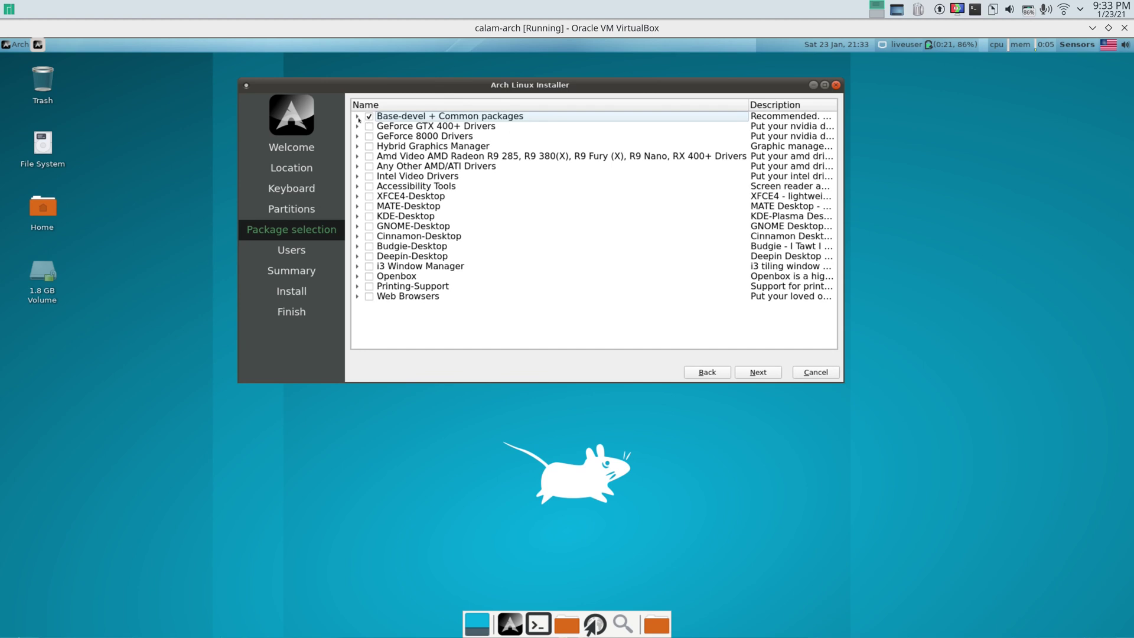
left_click(357, 117)
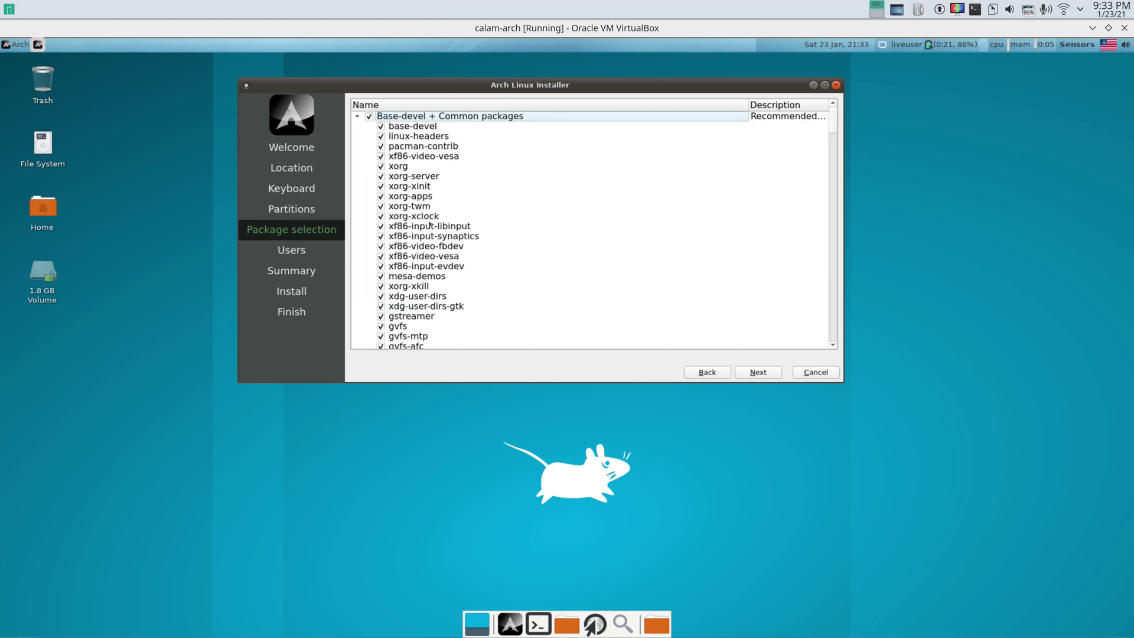
scroll(430, 225, "down", 20)
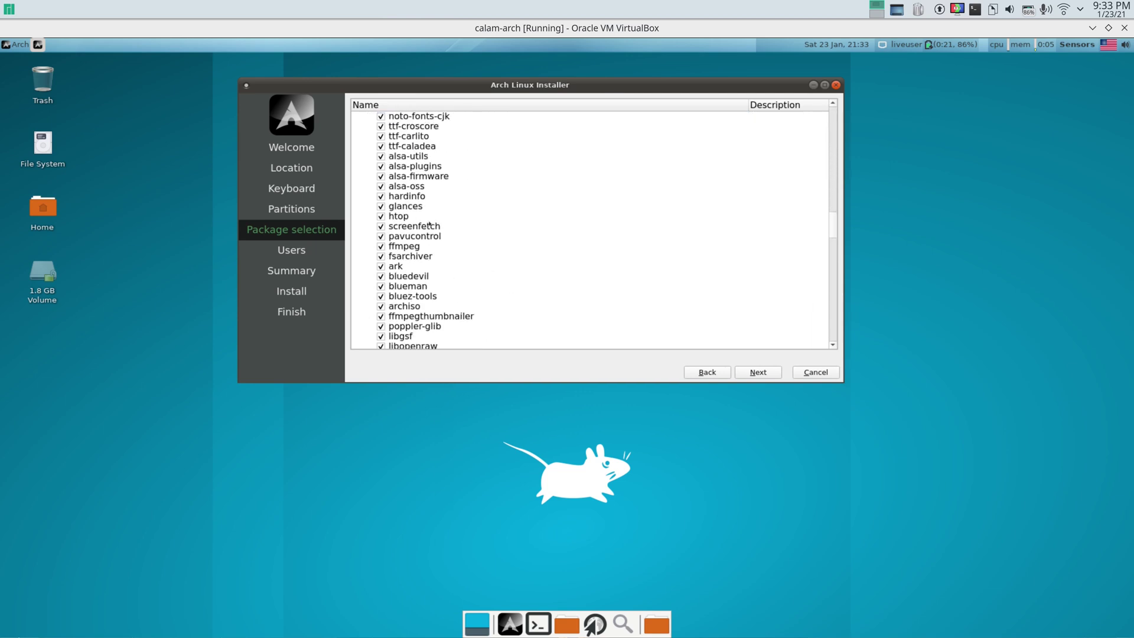
scroll(430, 224, "down", 20)
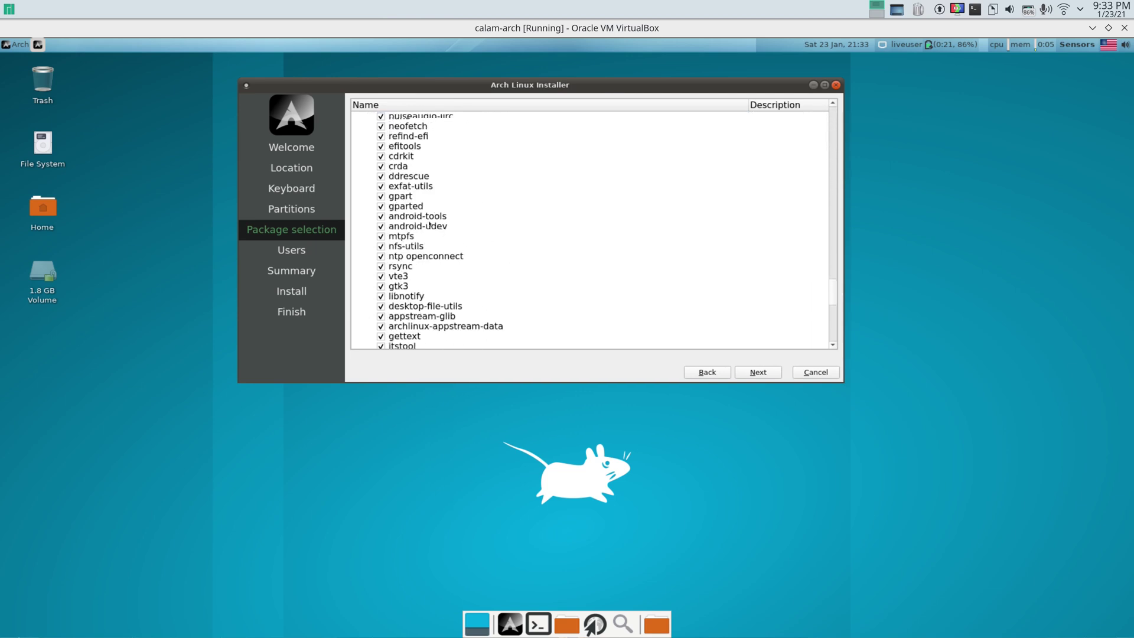
scroll(430, 225, "up", 20)
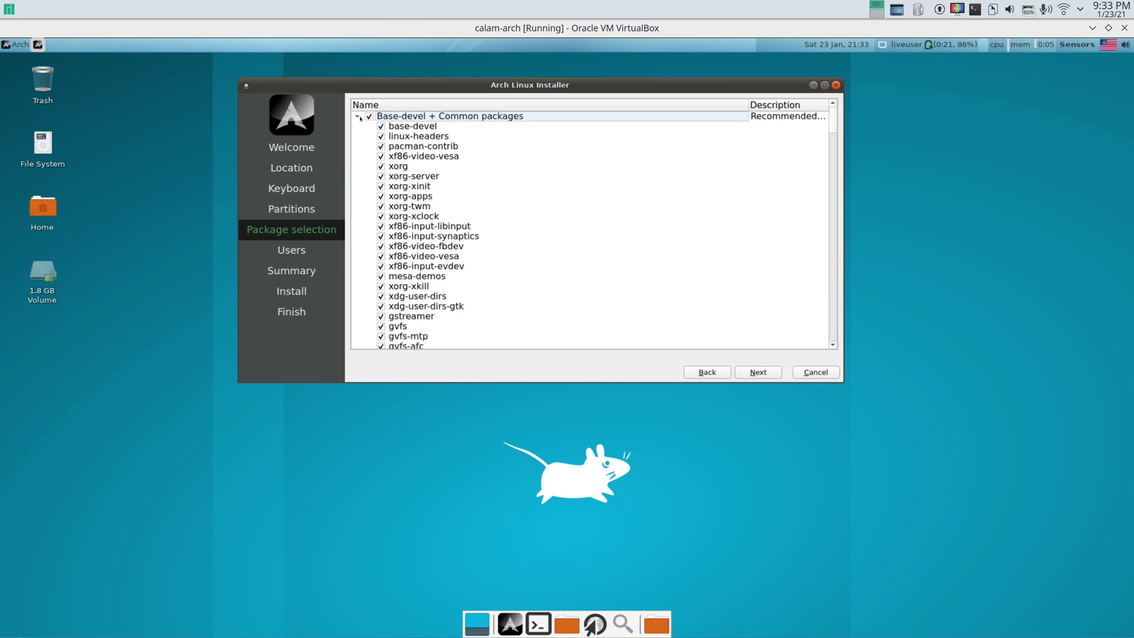
left_click(358, 117)
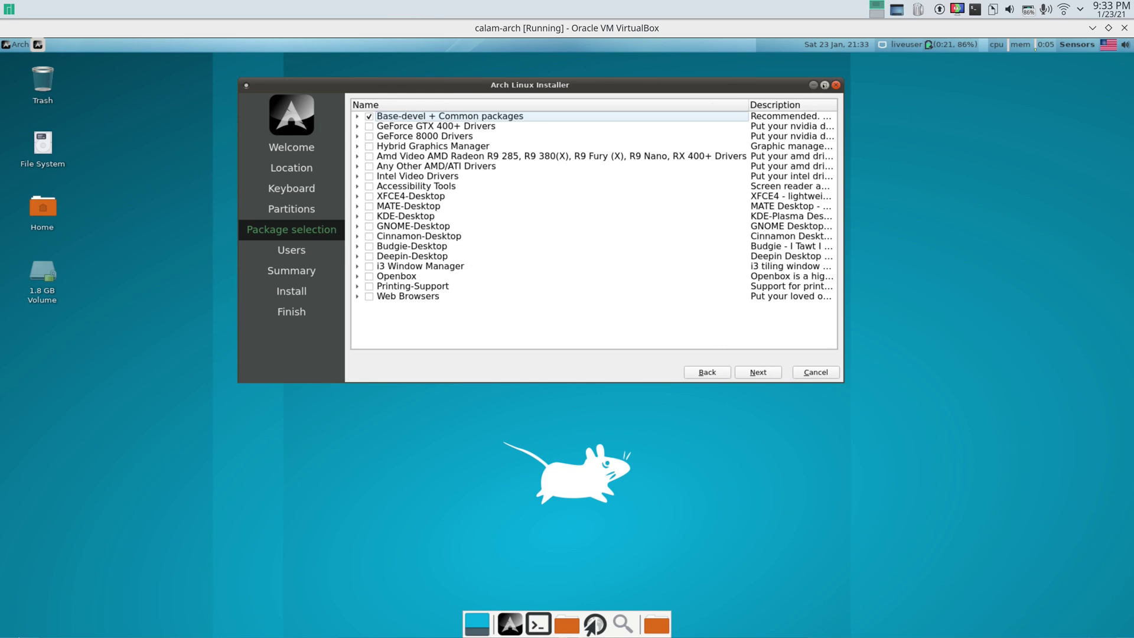
- Maximize the installer and expand Hybrid Graphics Manager, GeForce GTX 400+ Drivers and Accessibility Tools
left_click(825, 84)
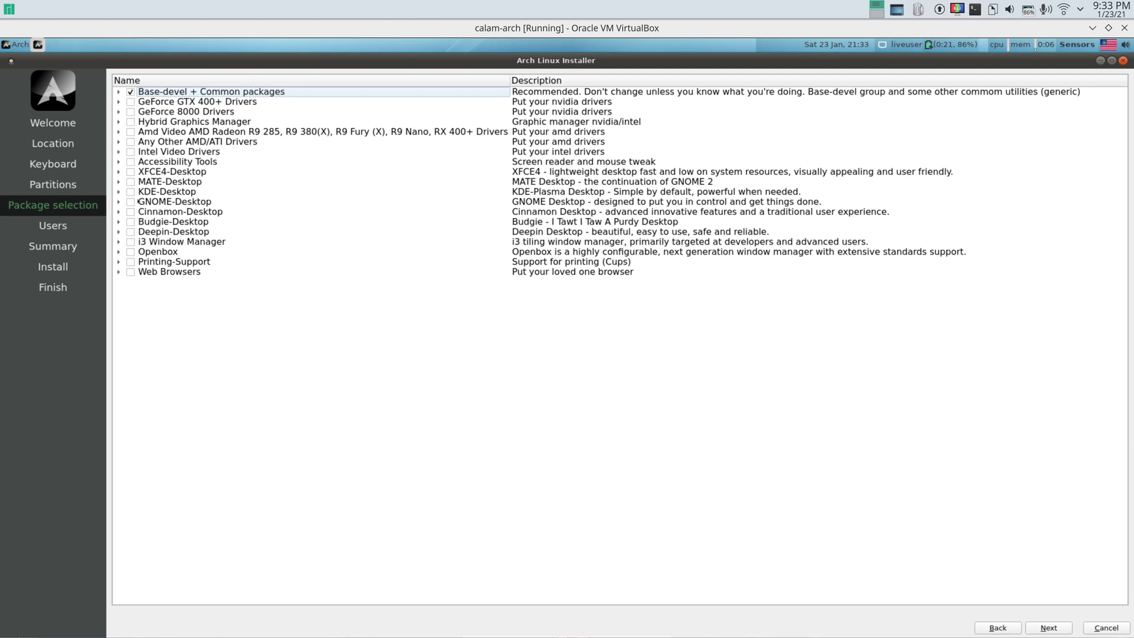
left_click(120, 122)
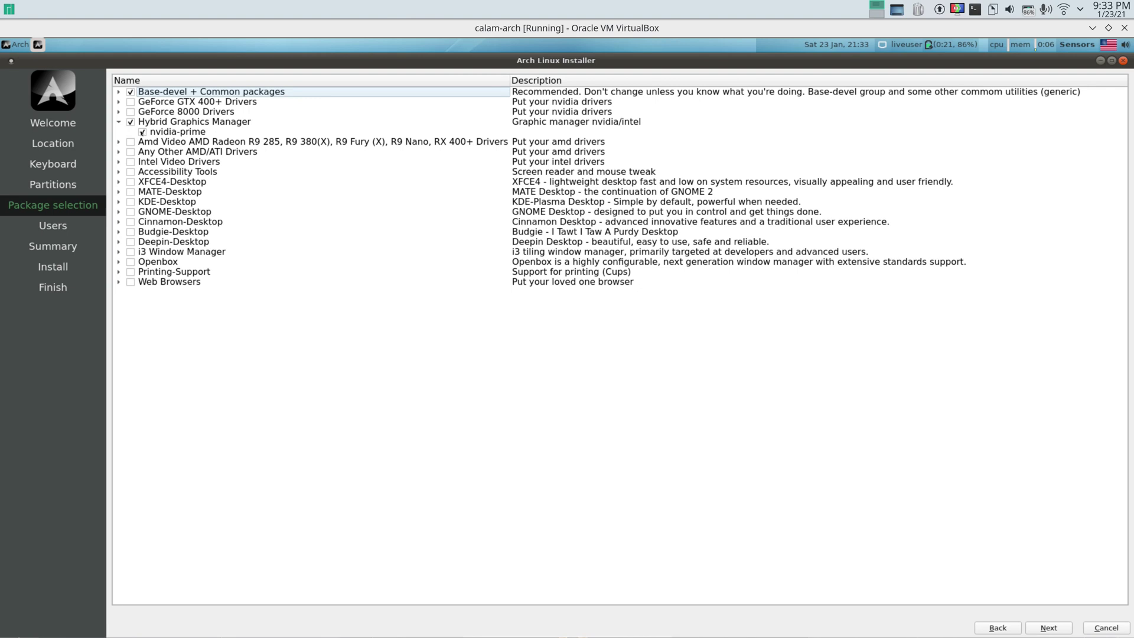
left_click(119, 101)
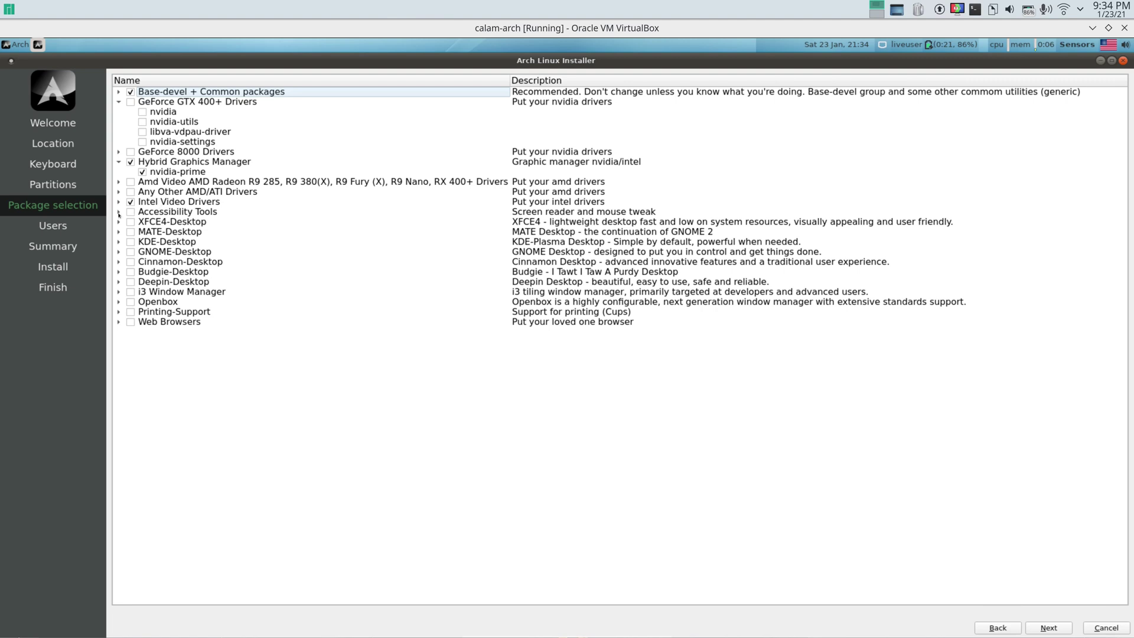
left_click(119, 212)
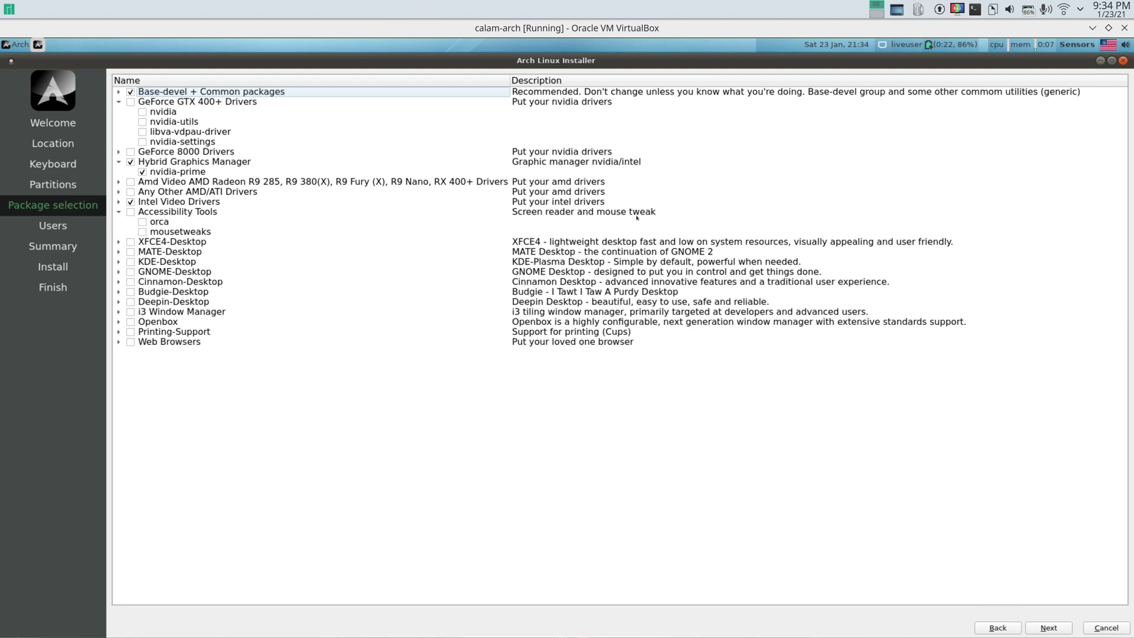
- Collapse Accessibility Tools, tick Deepin-Desktop and Printing-Support, and add firefox under Web Browsers
left_click(119, 211)
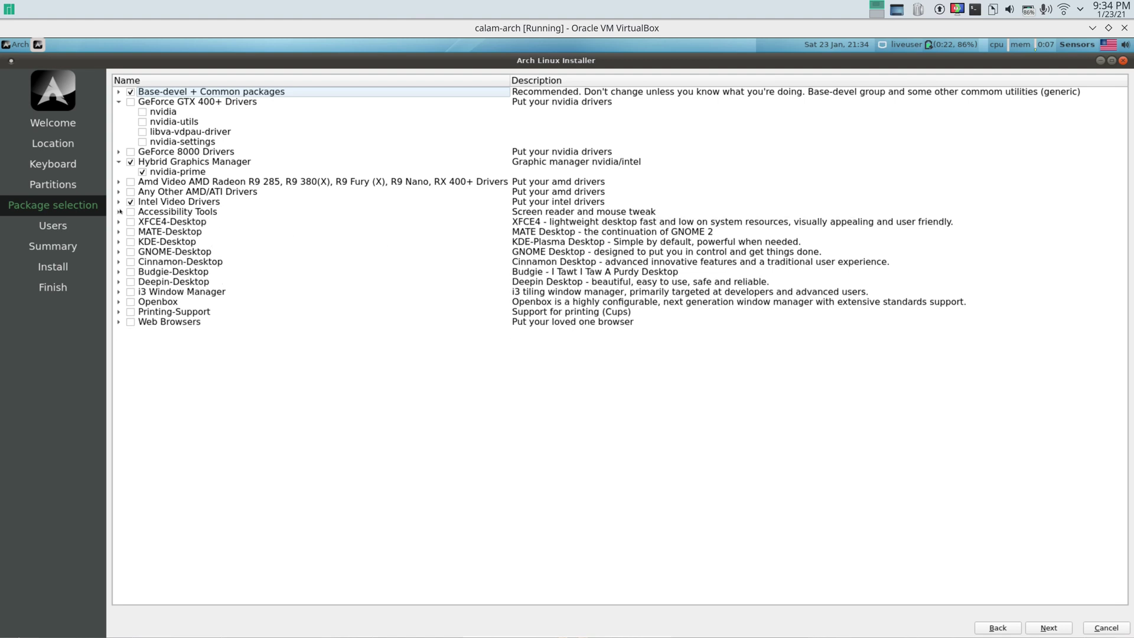
left_click_drag(127, 221, 158, 221)
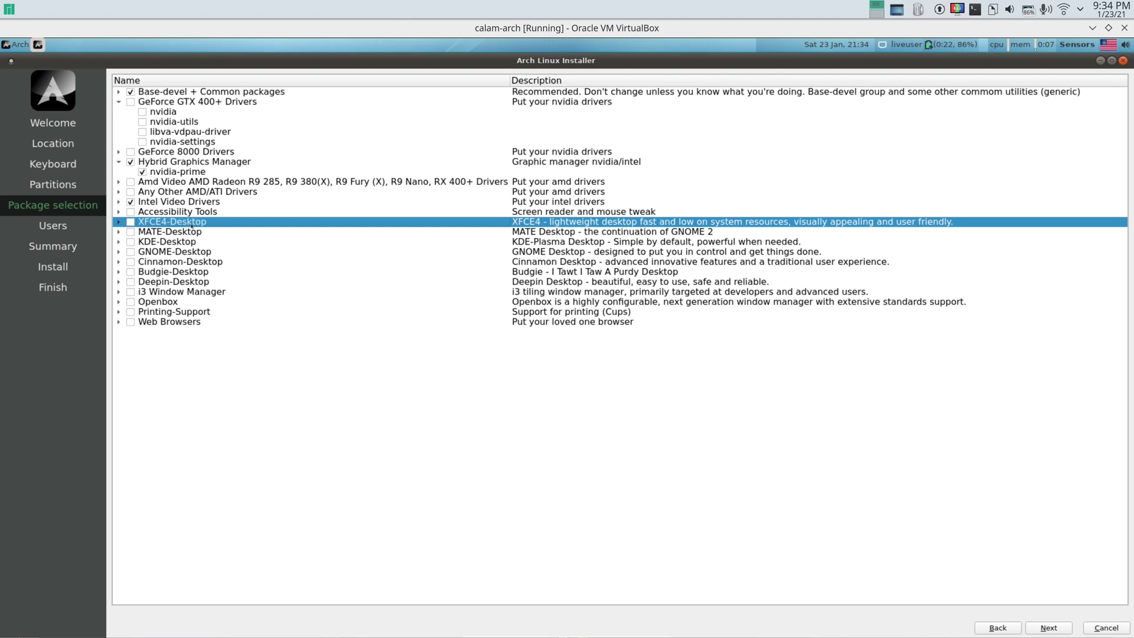
left_click_drag(192, 225, 156, 314)
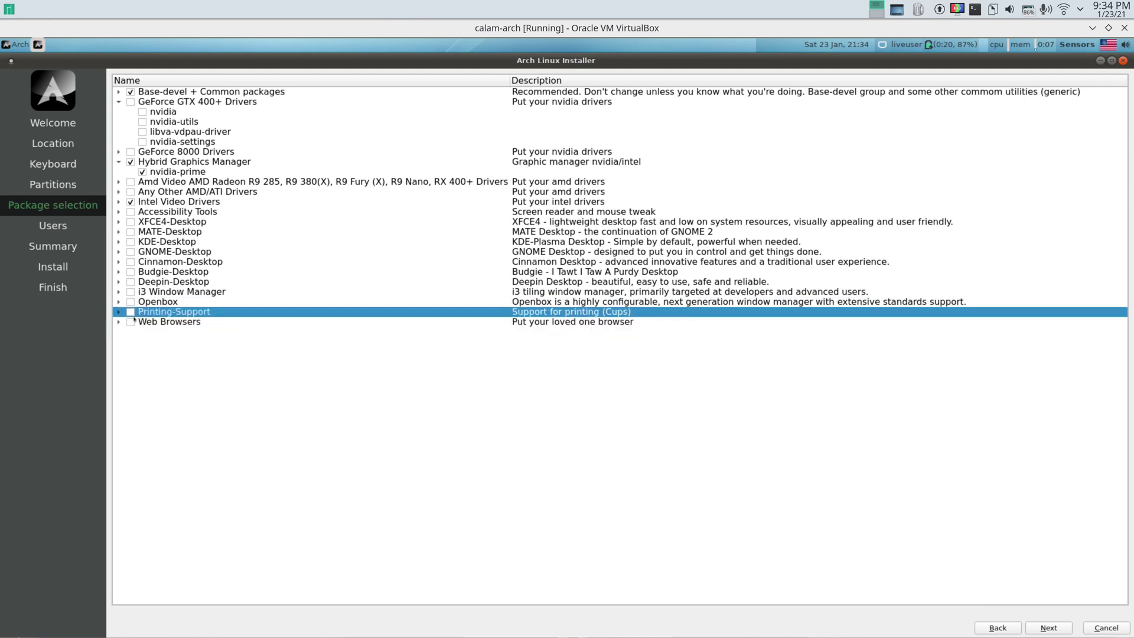
left_click(140, 323)
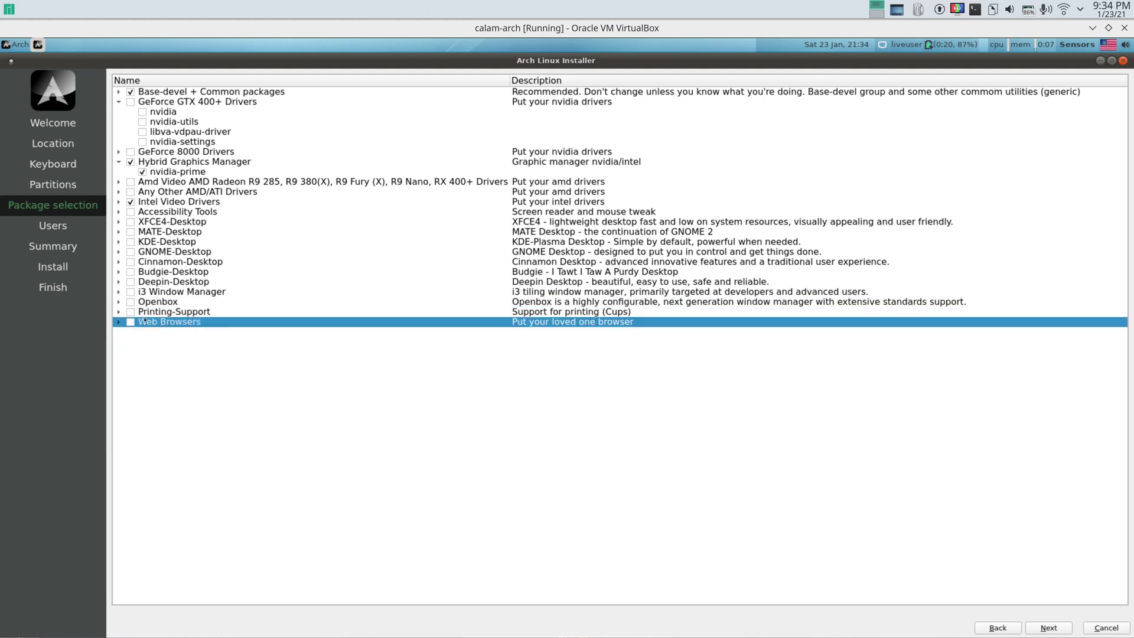
left_click(131, 316)
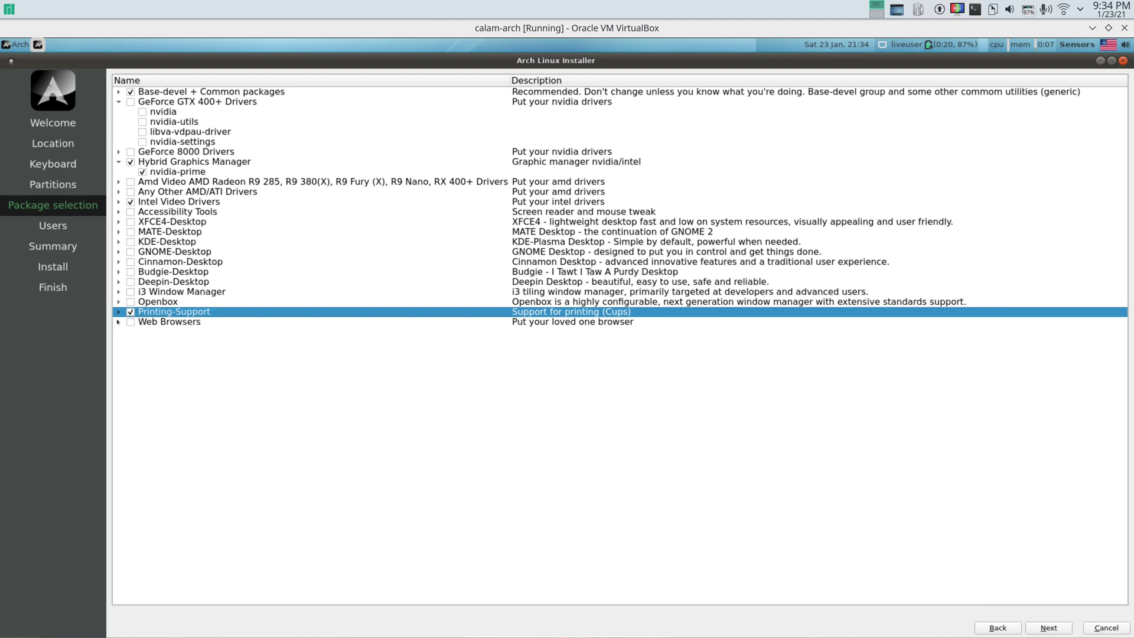
left_click(118, 322)
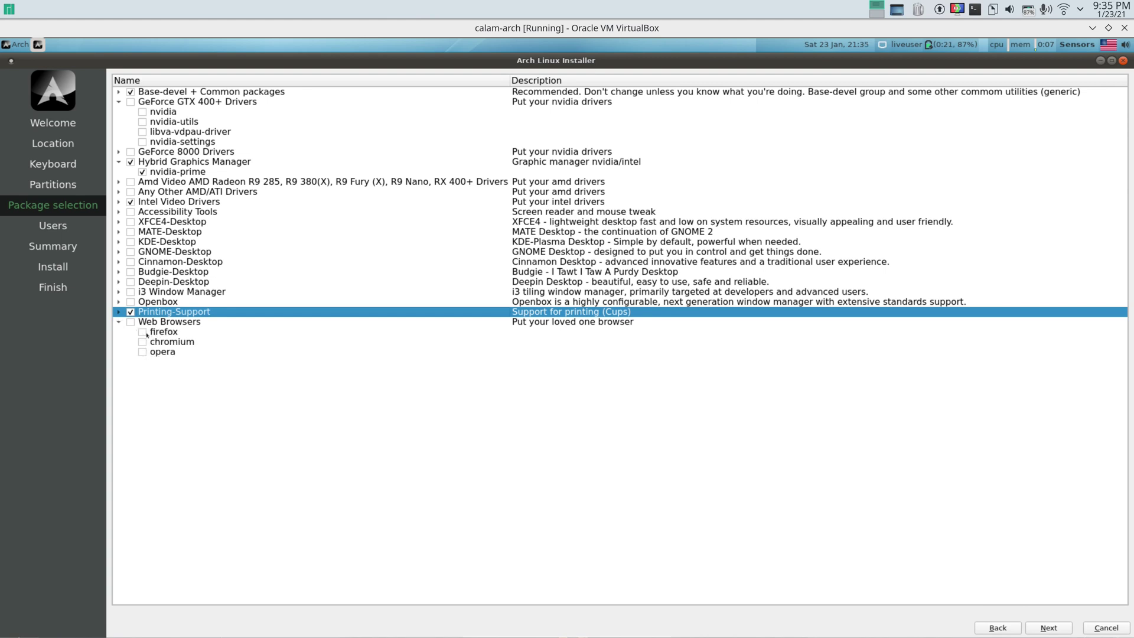
left_click(143, 333)
- On the Users page, enter the user's full name and a first password in both boxes
left_click(1050, 628)
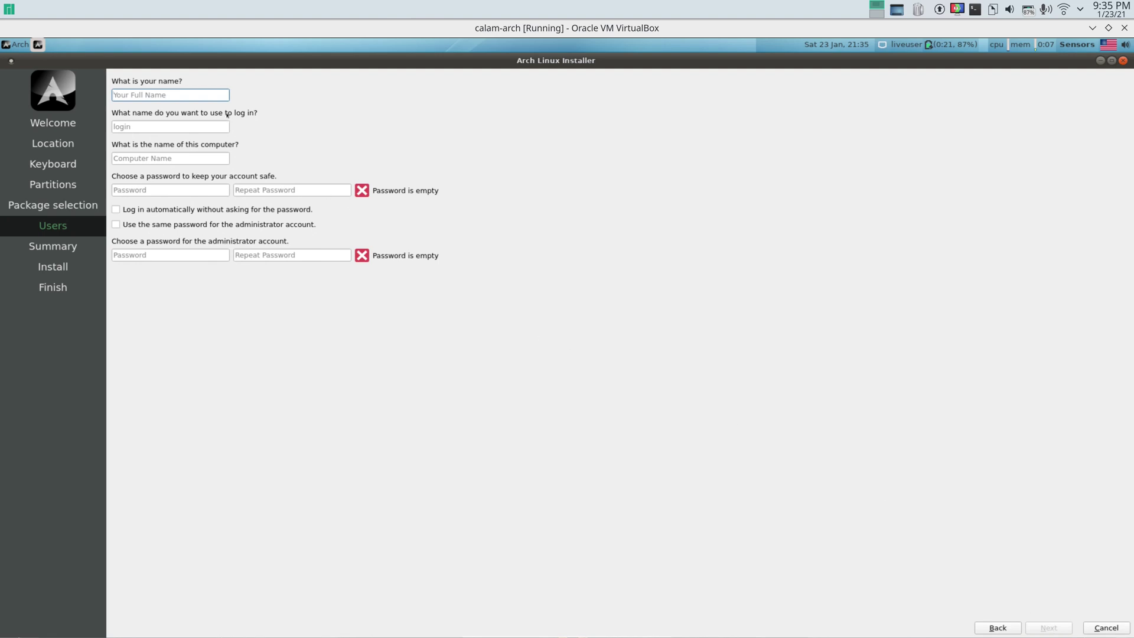
type("kalzi")
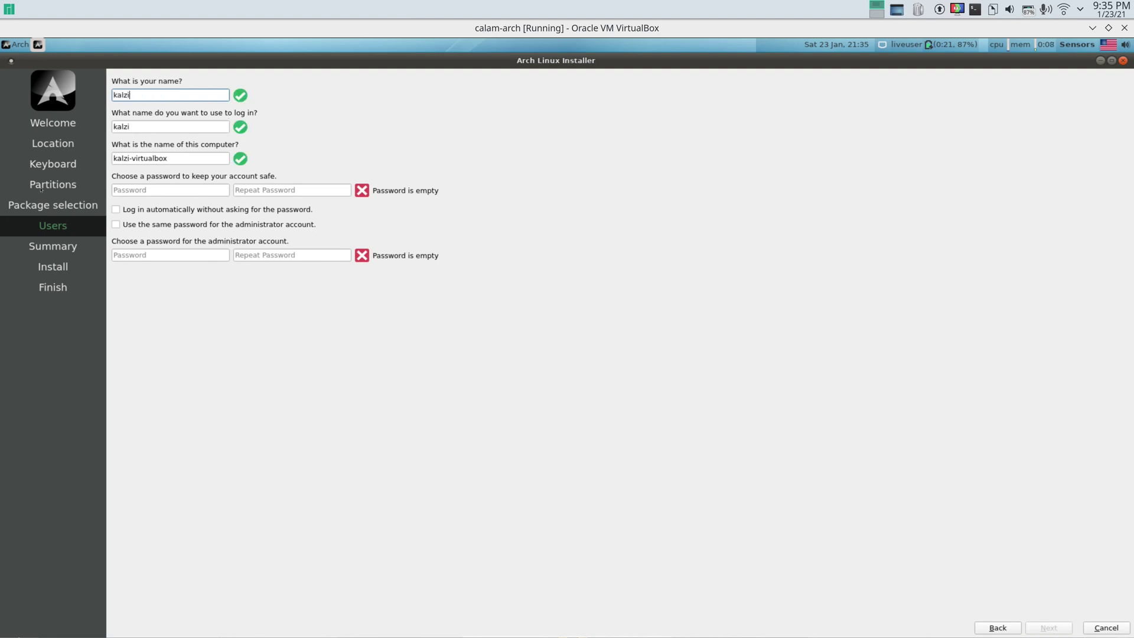
left_click(134, 189)
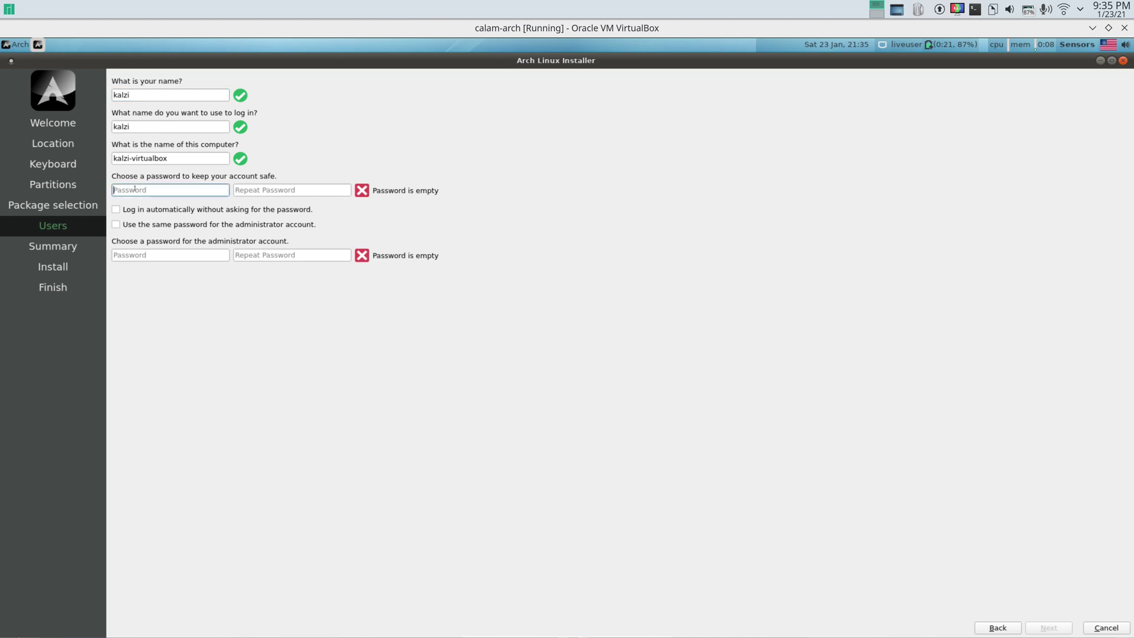
type("••")
left_click(246, 193)
type("••")
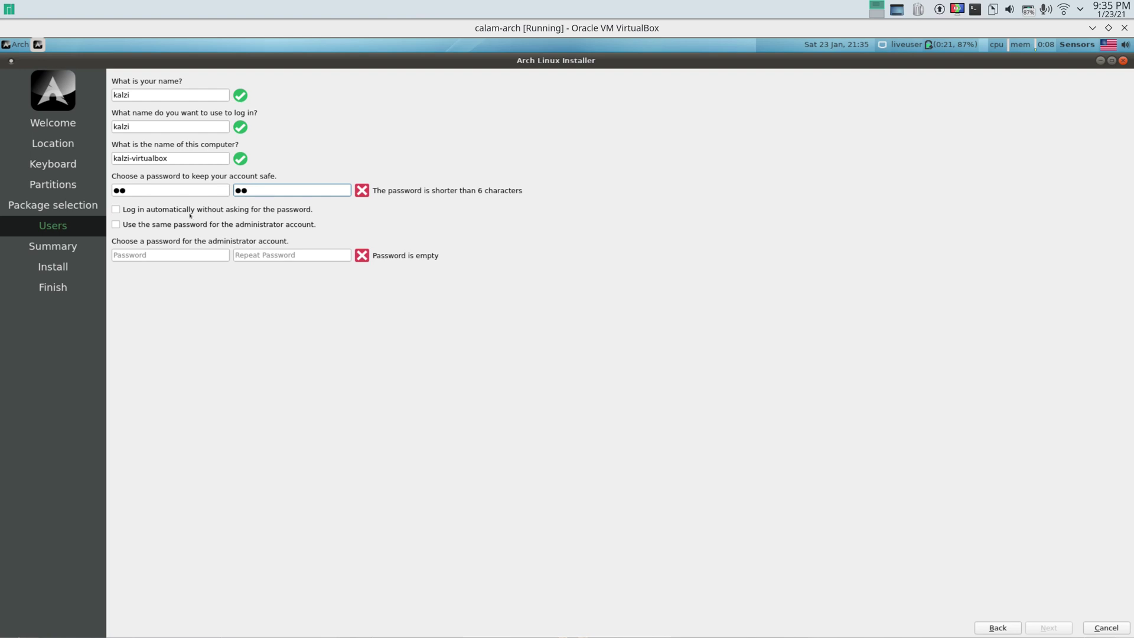
- Replace the too-short password with an 8-character account password and confirm it
left_click(142, 193)
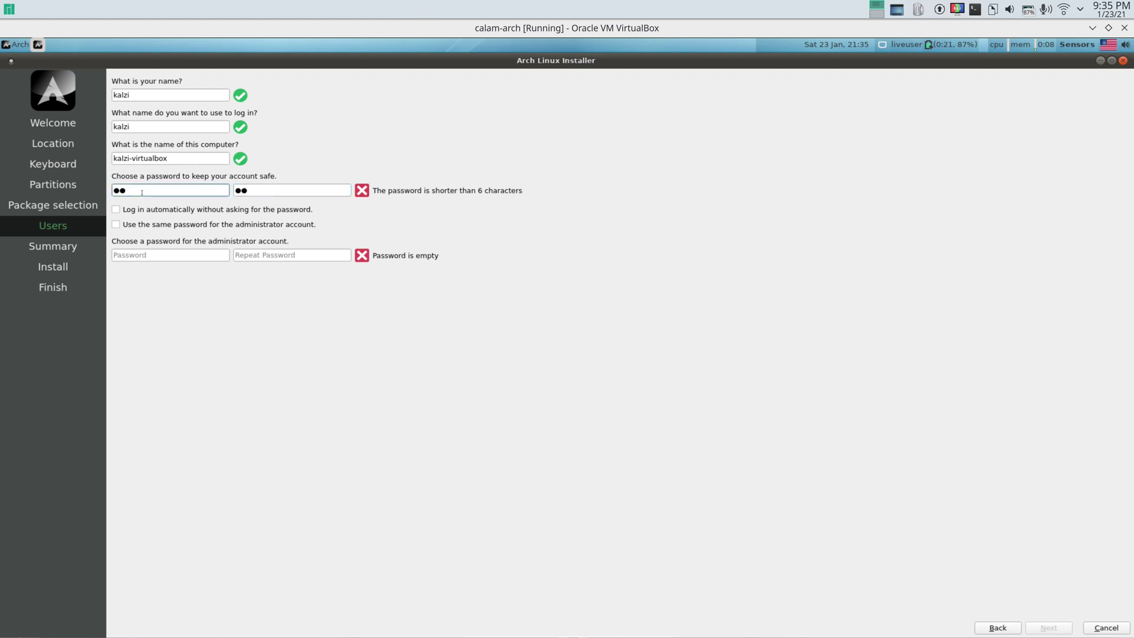
key("BackSpace")
key("BackSpace")
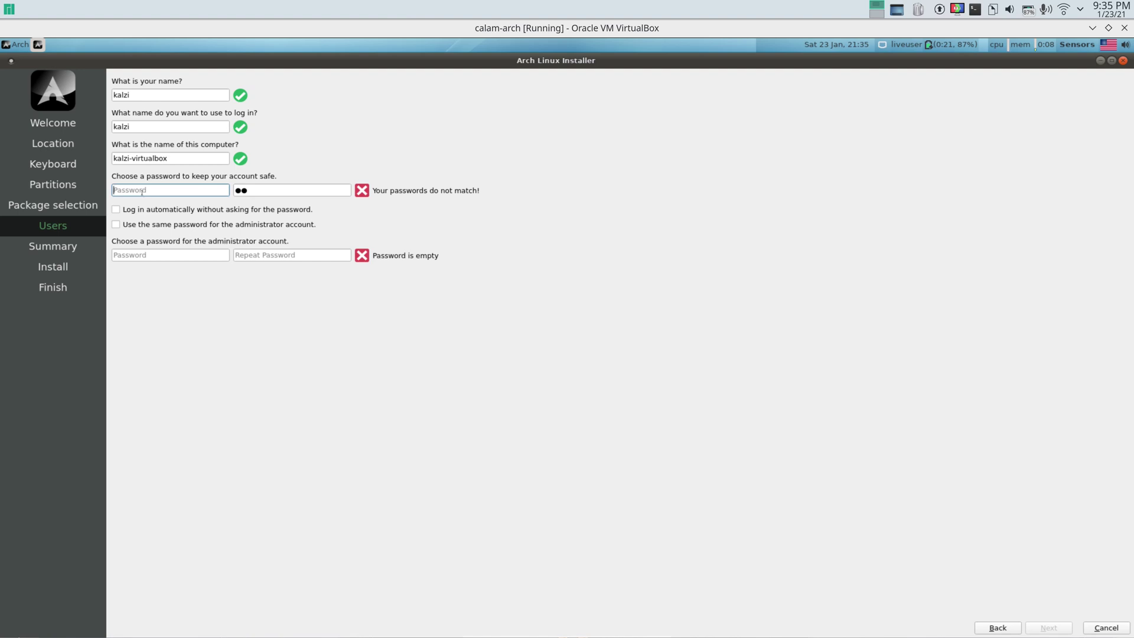
type("********")
key("Tab")
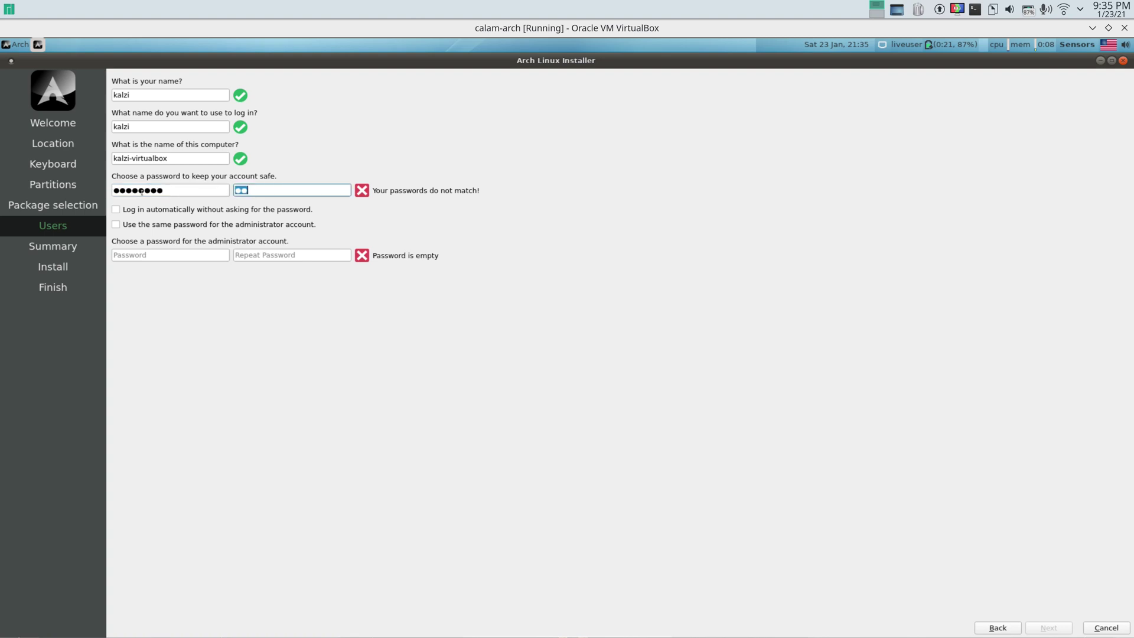
type("********")
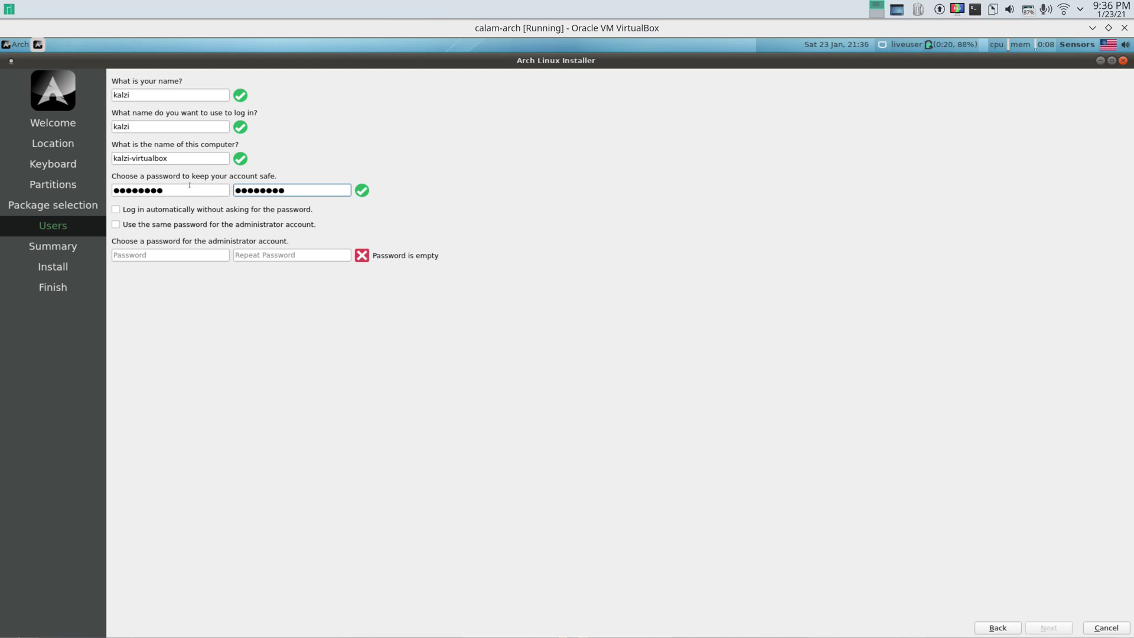
- Reuse the account password for the administrator account and continue to the installation summary
left_click(116, 225)
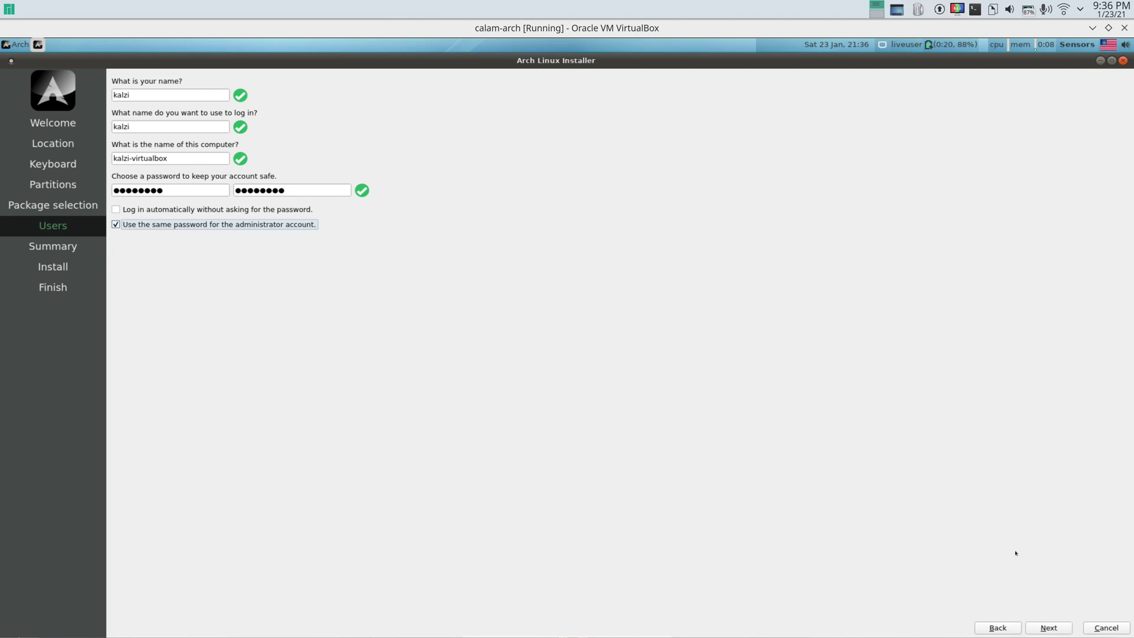
left_click(1049, 629)
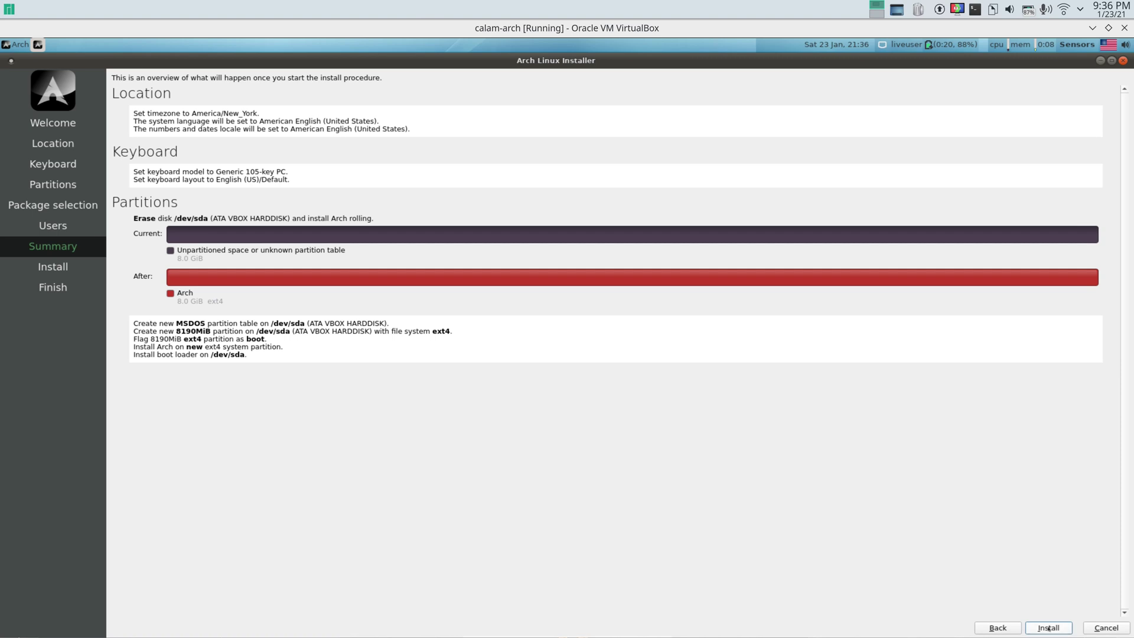
- Start installing Arch onto /dev/sda from the Summary page, then boot into the Deepin desktop
left_click(1049, 628)
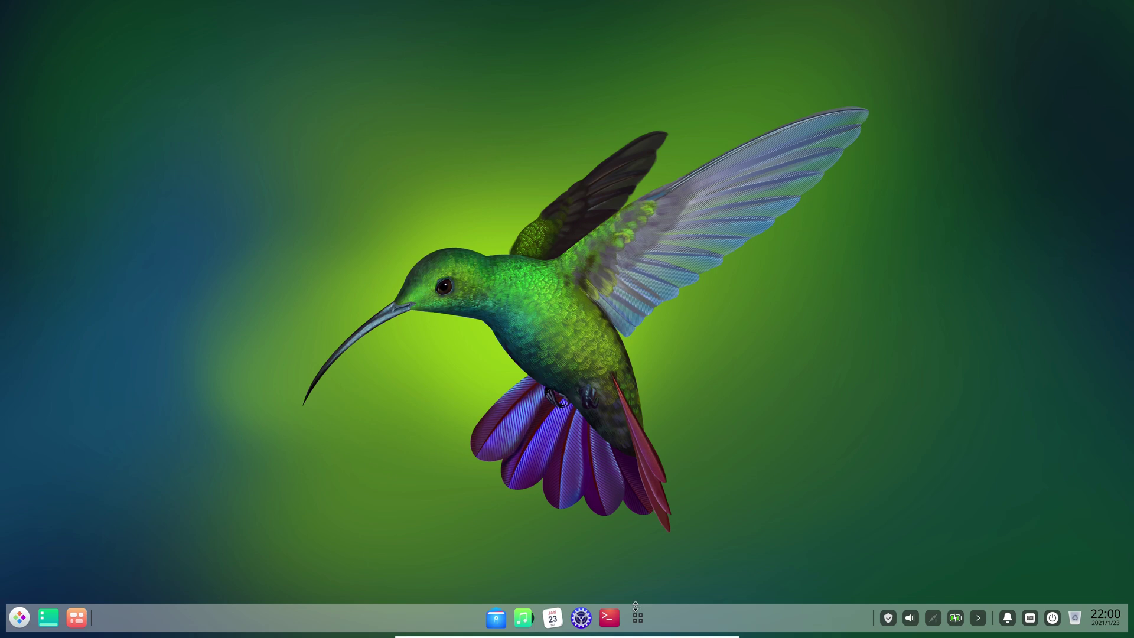
left_click(582, 618)
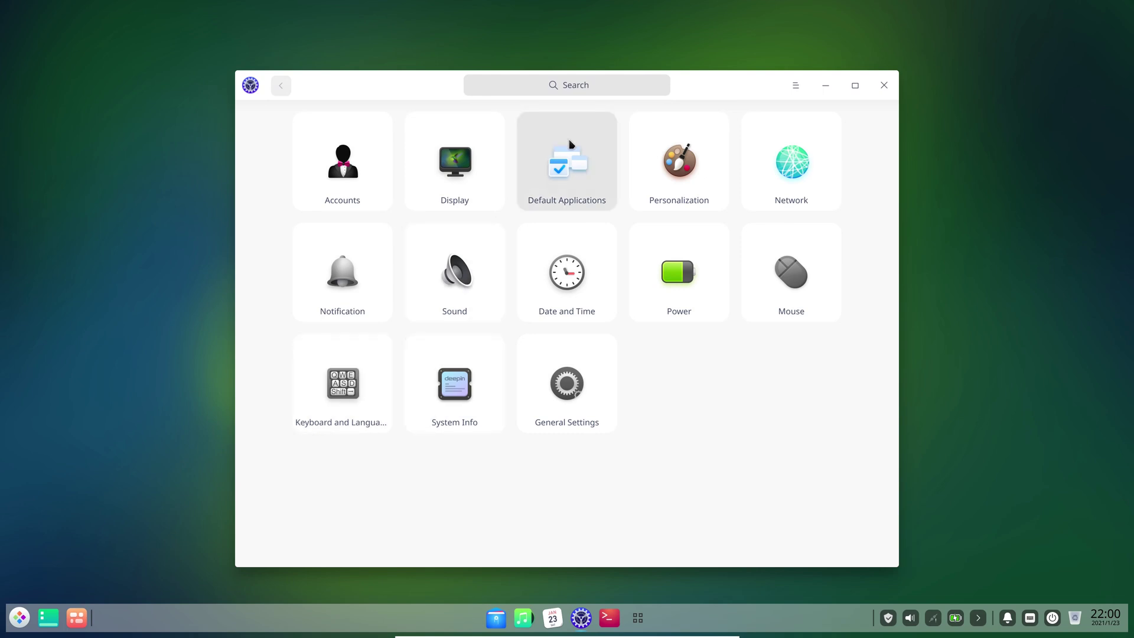
key("alt+F4")
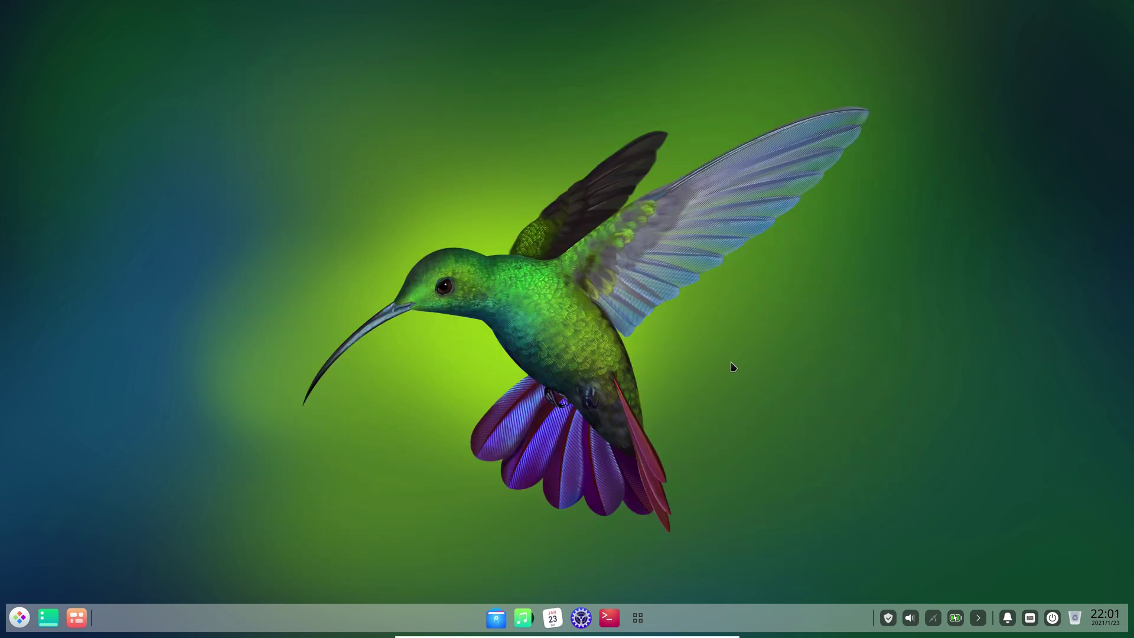